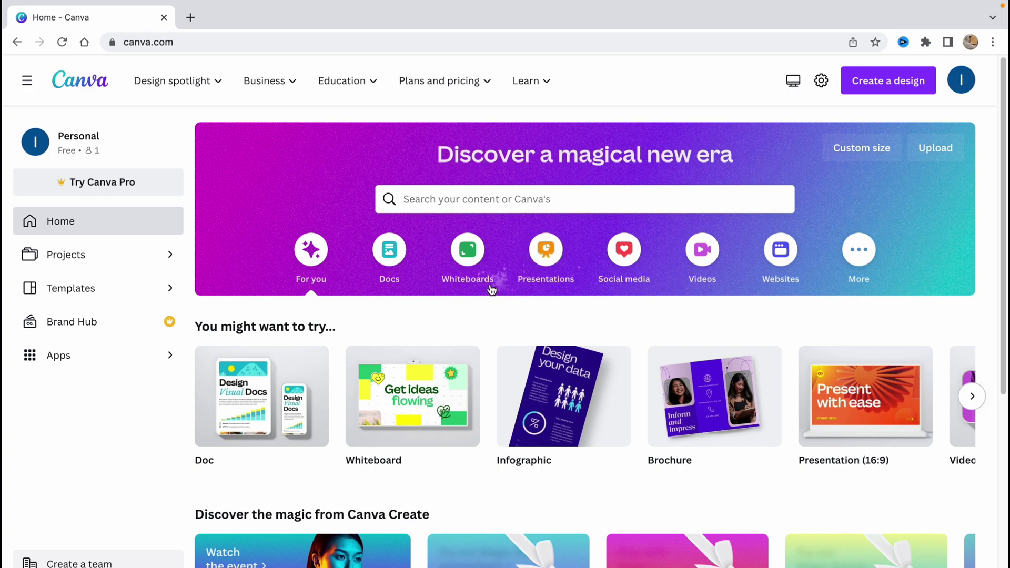
# - Open and then dismiss the Canva Pro free trial offer
pyautogui.rightClick(106, 188)
pyautogui.click(126, 184)
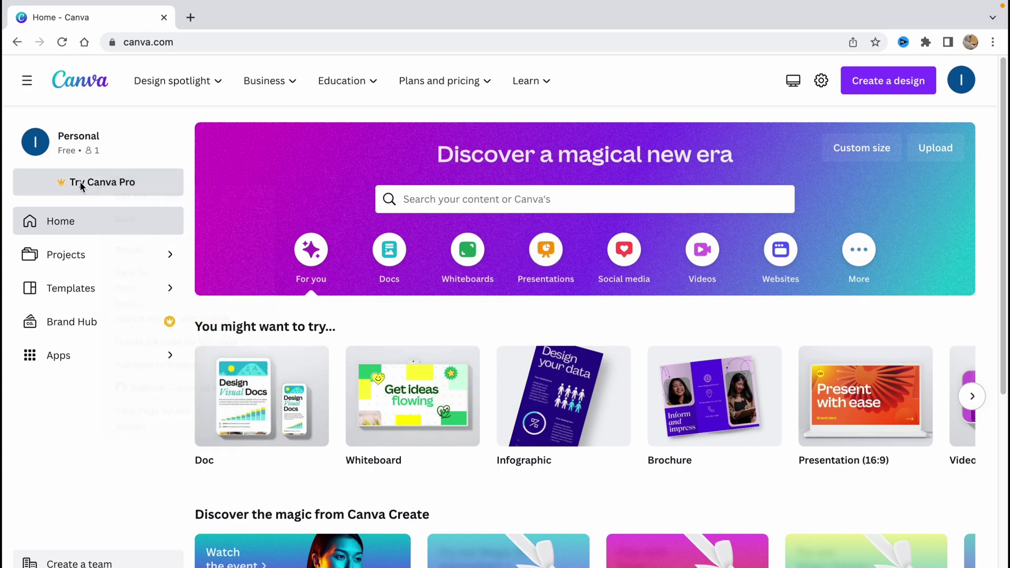
pyautogui.click(125, 185)
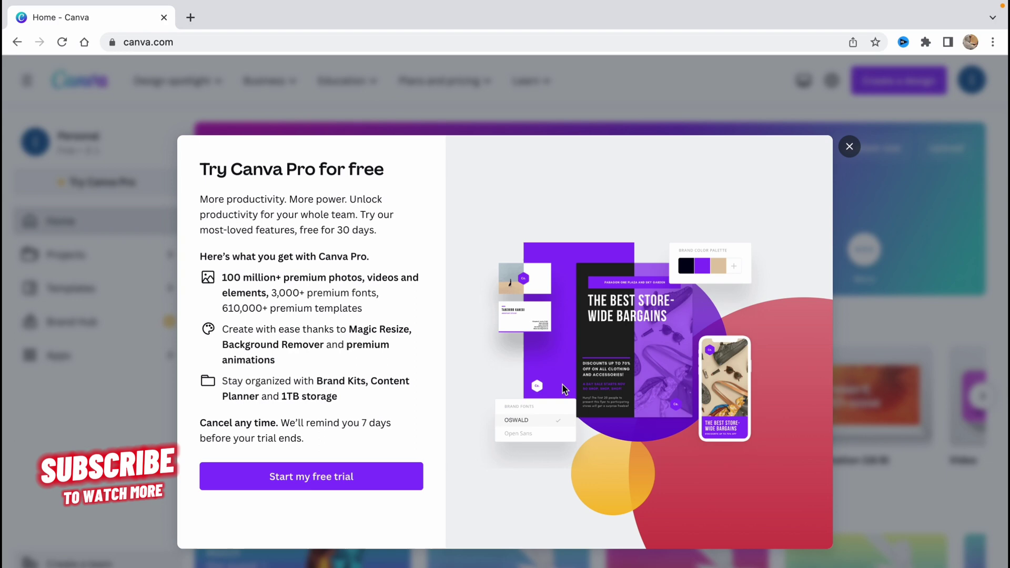
pyautogui.click(849, 147)
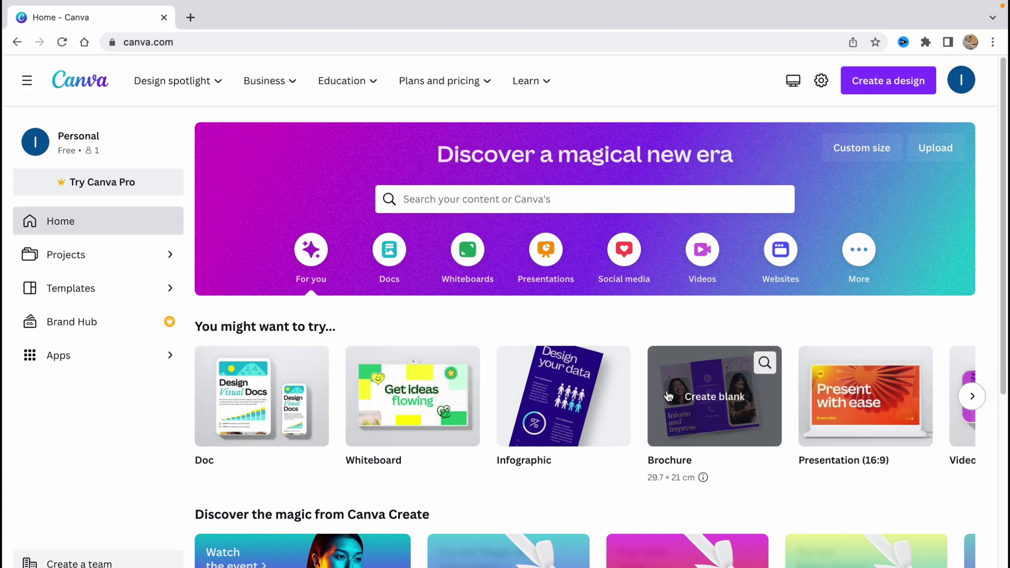
# - Browse the suggested design types carousel, then return to the Canva home tab
pyautogui.click(973, 397)
pyautogui.click(974, 399)
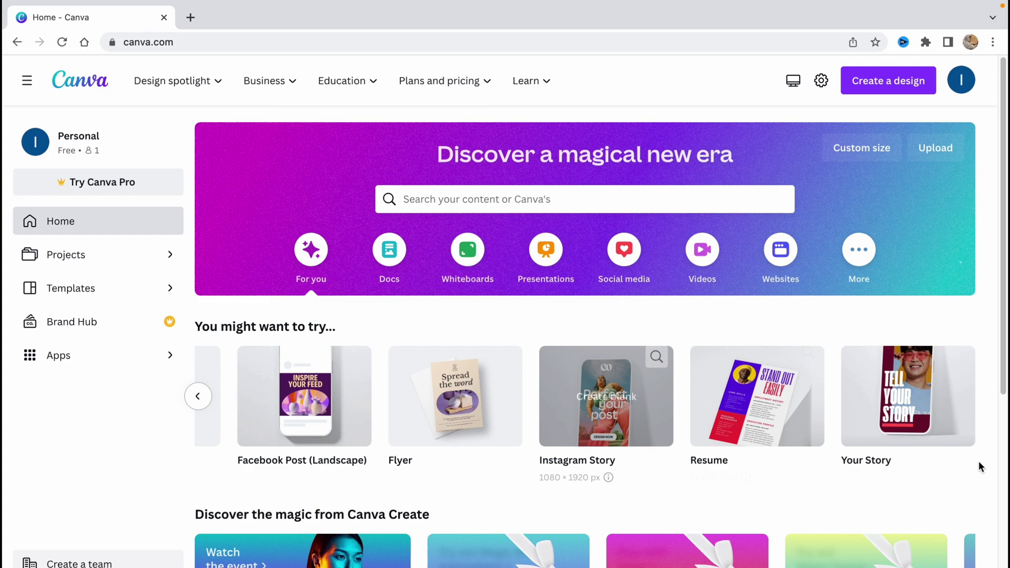
pyautogui.click(198, 397)
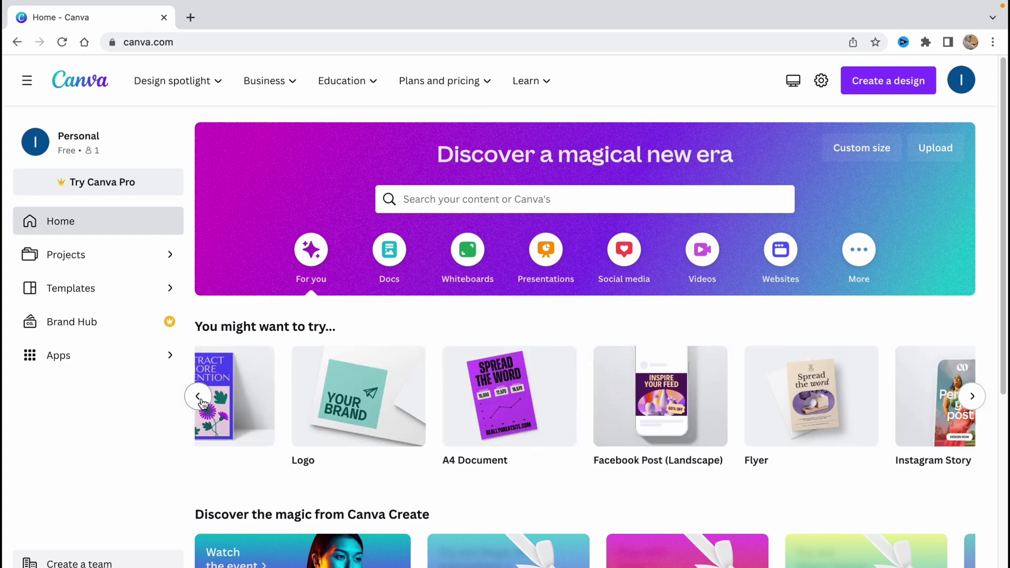
pyautogui.click(198, 397)
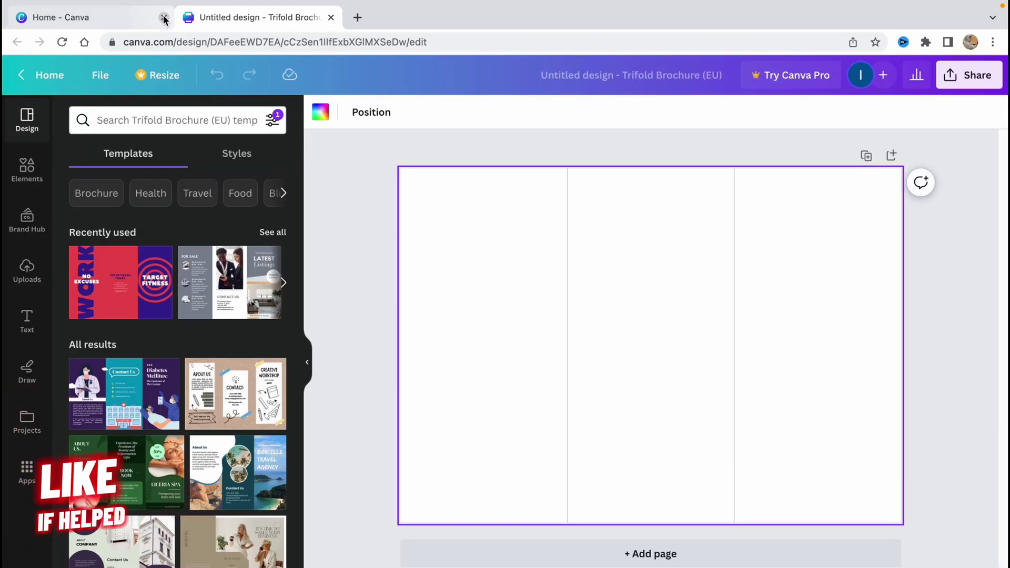
pyautogui.click(160, 20)
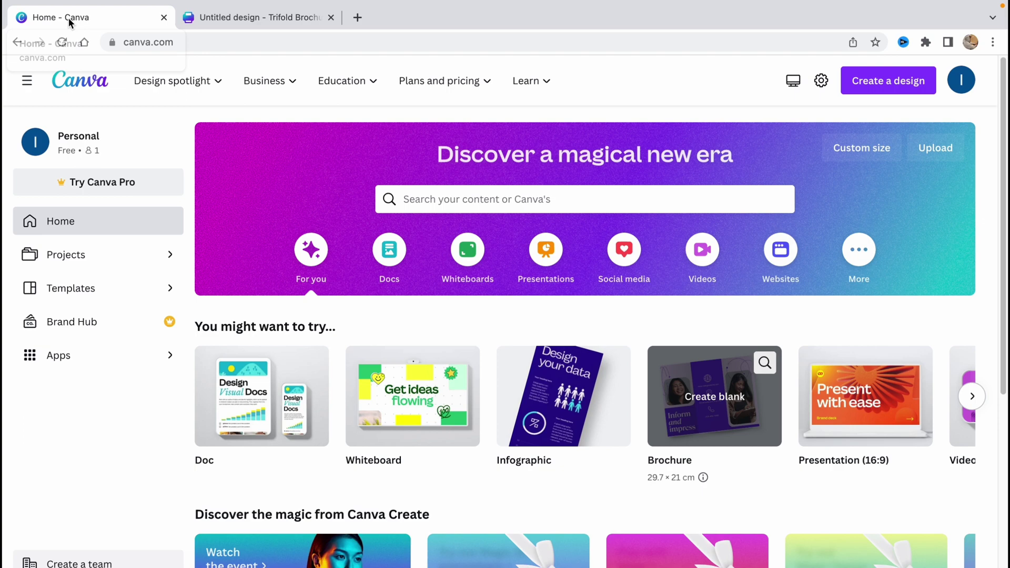
# - Close the Canva home tab and scroll through the brochure templates list
pyautogui.click(163, 18)
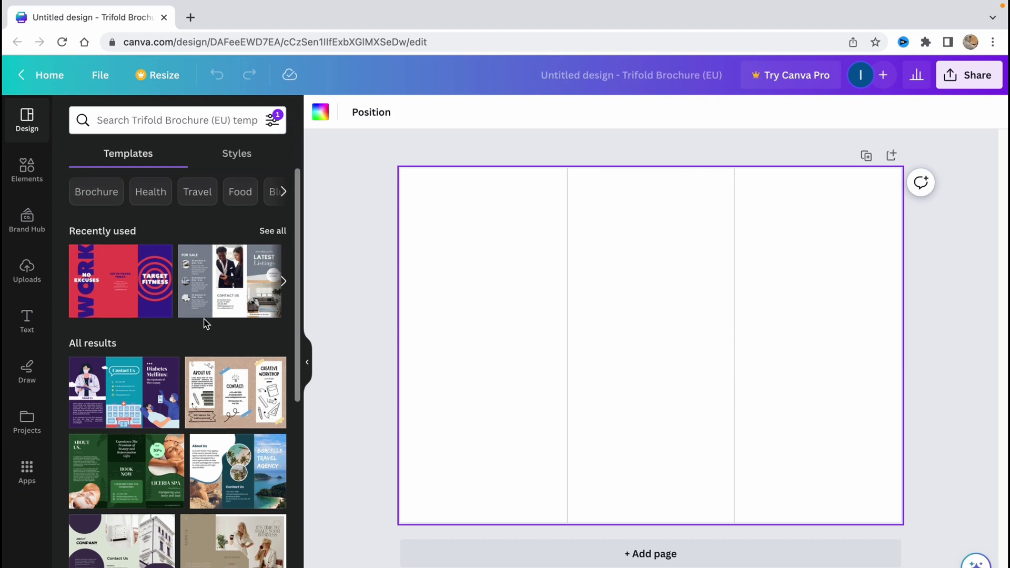
pyautogui.scroll(-2, 203, 319)
pyautogui.scroll(-2, 203, 318)
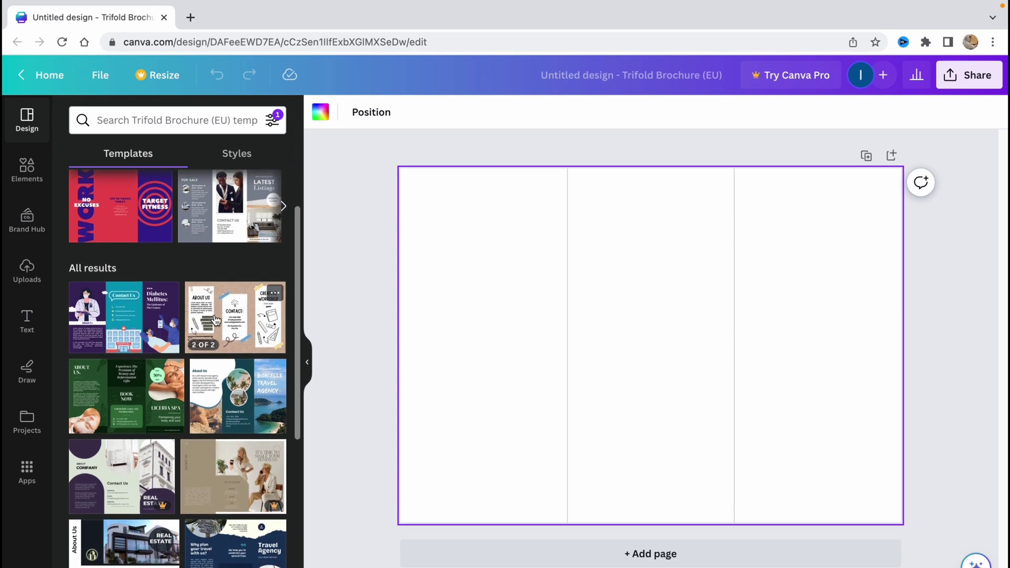
pyautogui.scroll(-1, 213, 383)
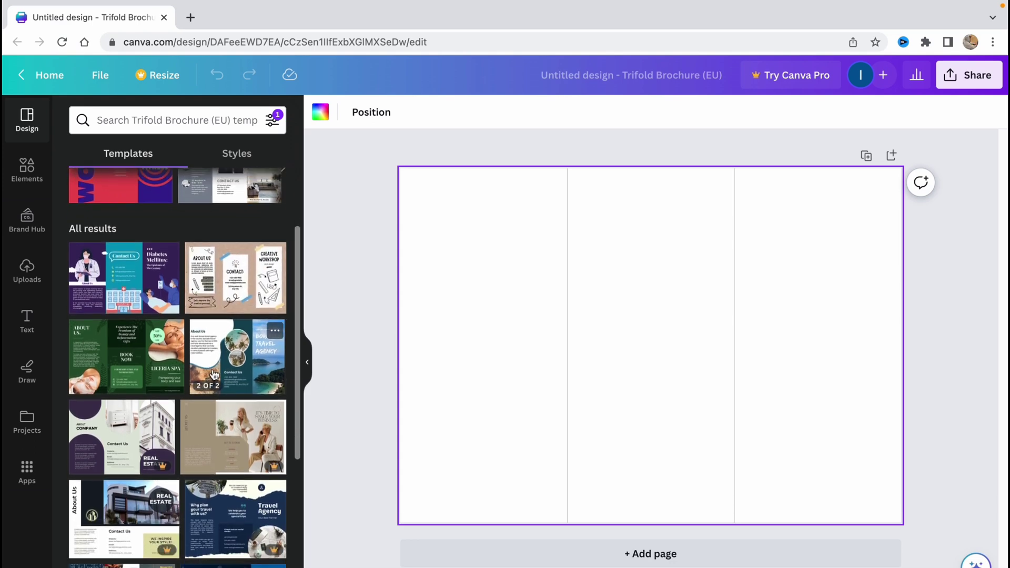
pyautogui.scroll(-12, 210, 374)
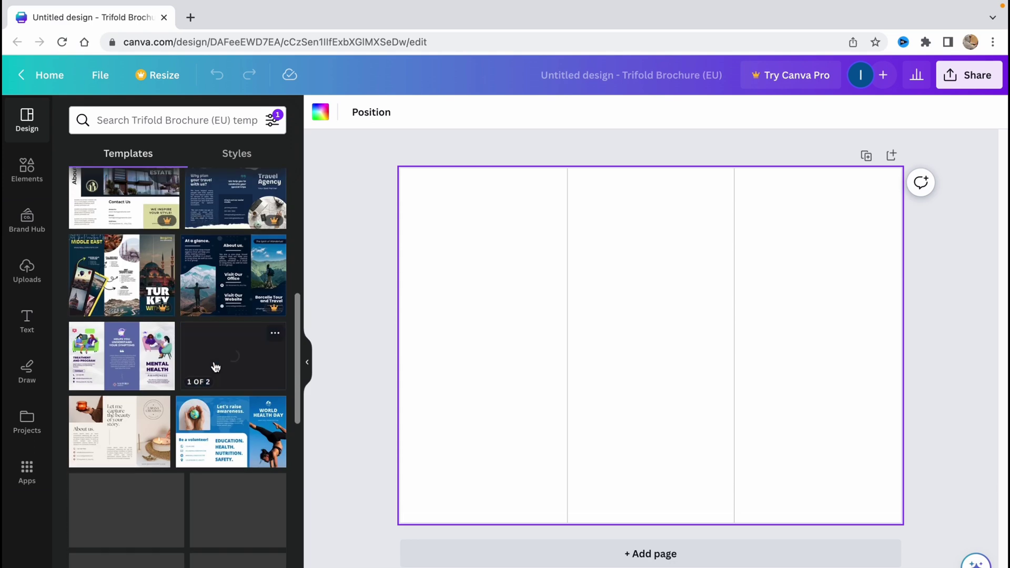
pyautogui.scroll(-15, 213, 368)
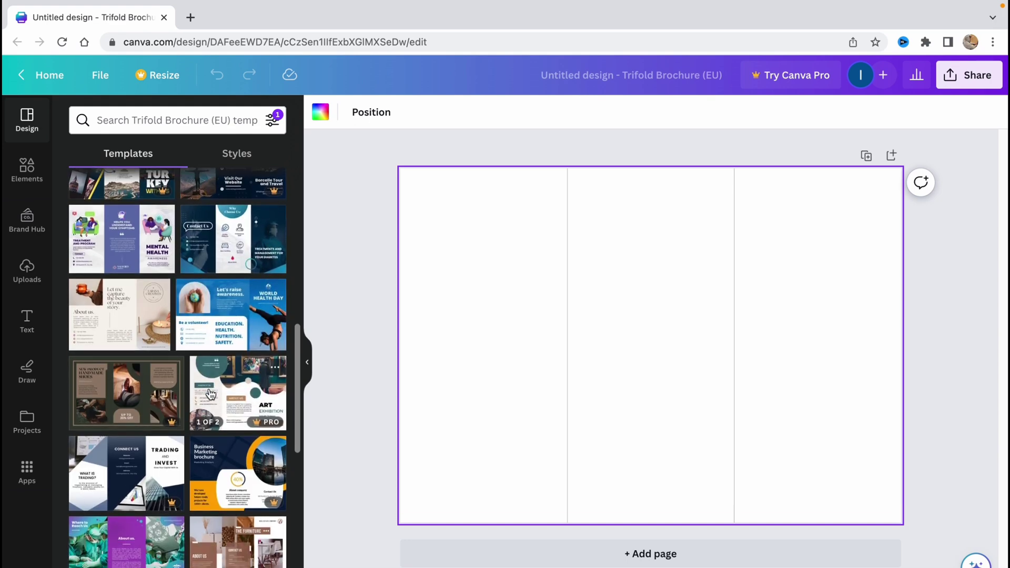
pyautogui.scroll(-1, 211, 393)
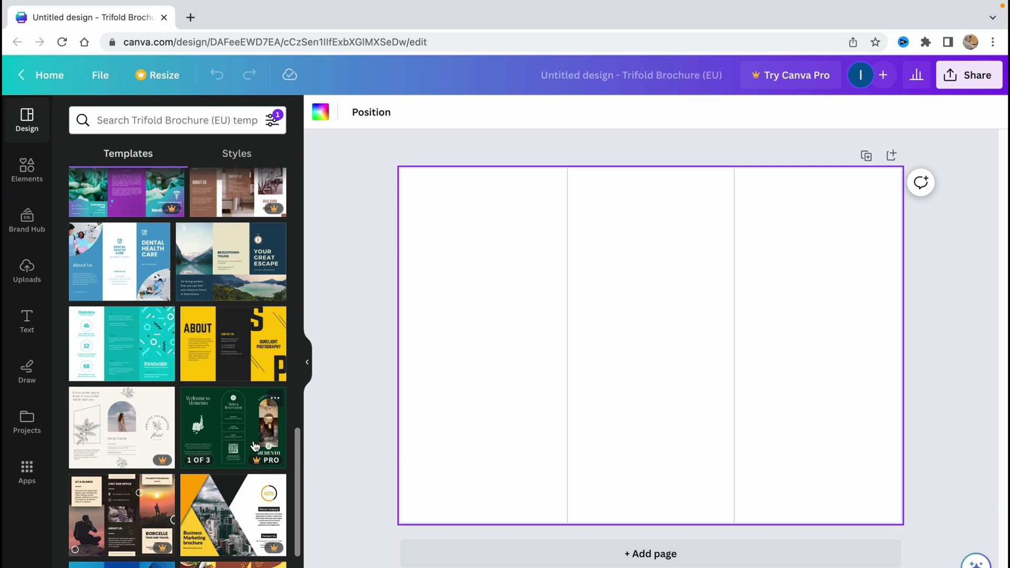
pyautogui.scroll(-5, 253, 442)
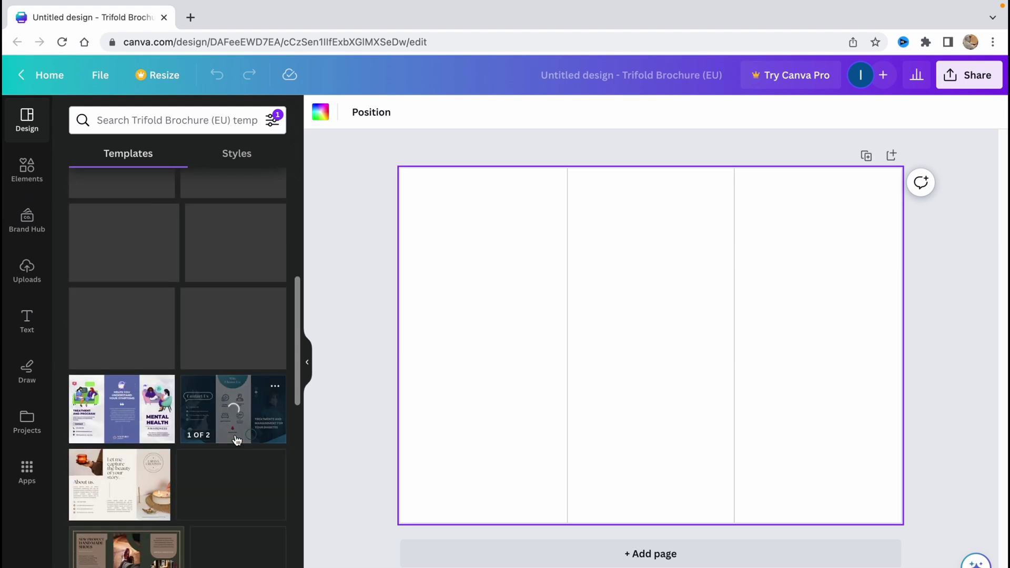
pyautogui.scroll(5, 237, 440)
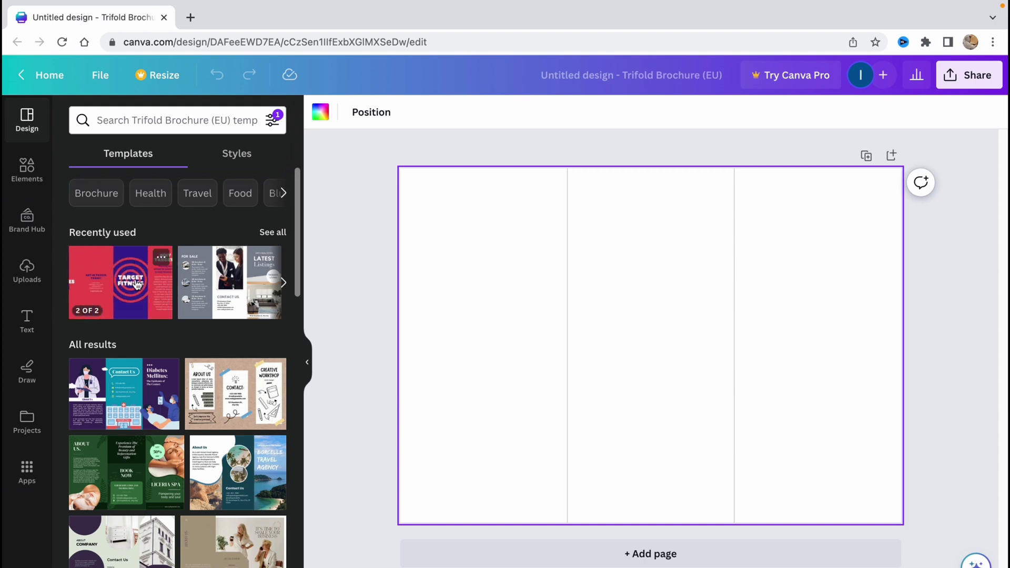
# - Apply the Red Blue fitness template's cover to page 1 and its membership page to a new page 2
pyautogui.click(138, 293)
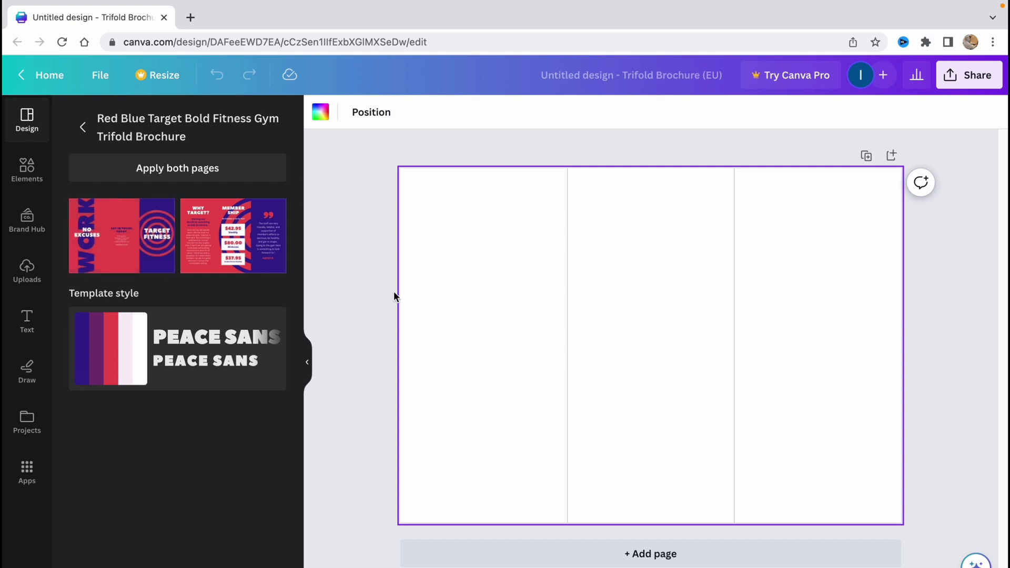
pyautogui.click(121, 235)
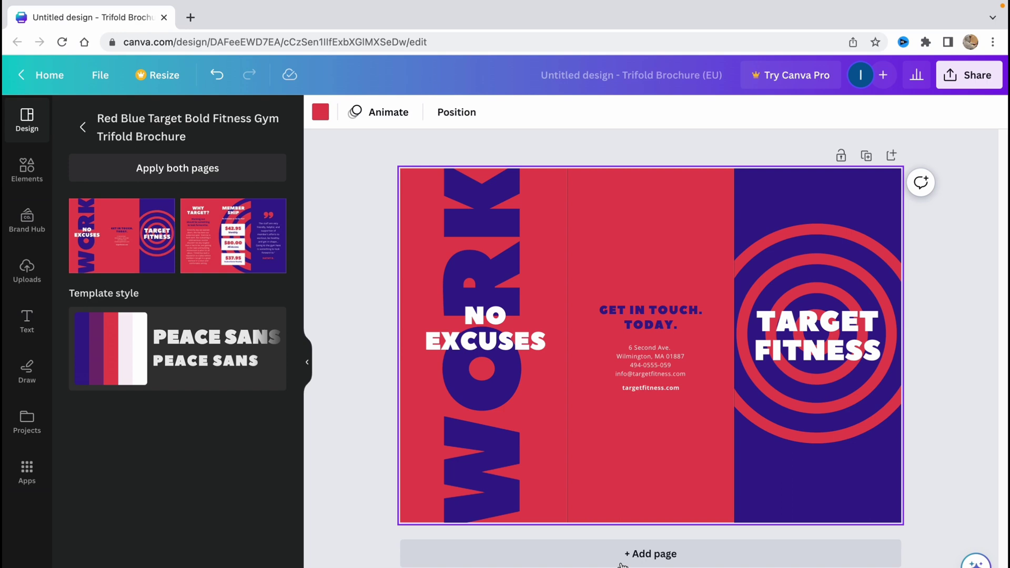
pyautogui.click(651, 555)
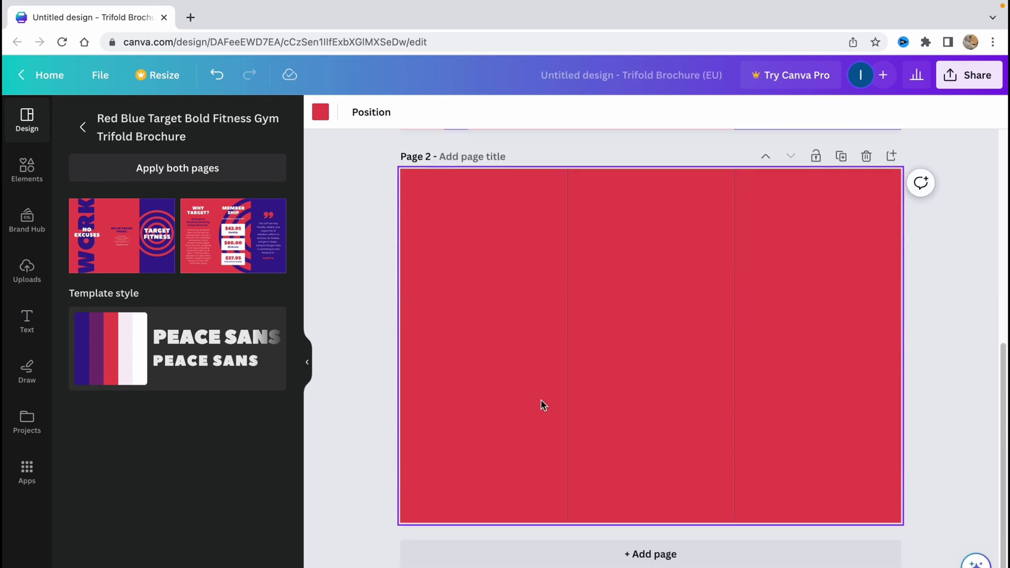
pyautogui.click(227, 262)
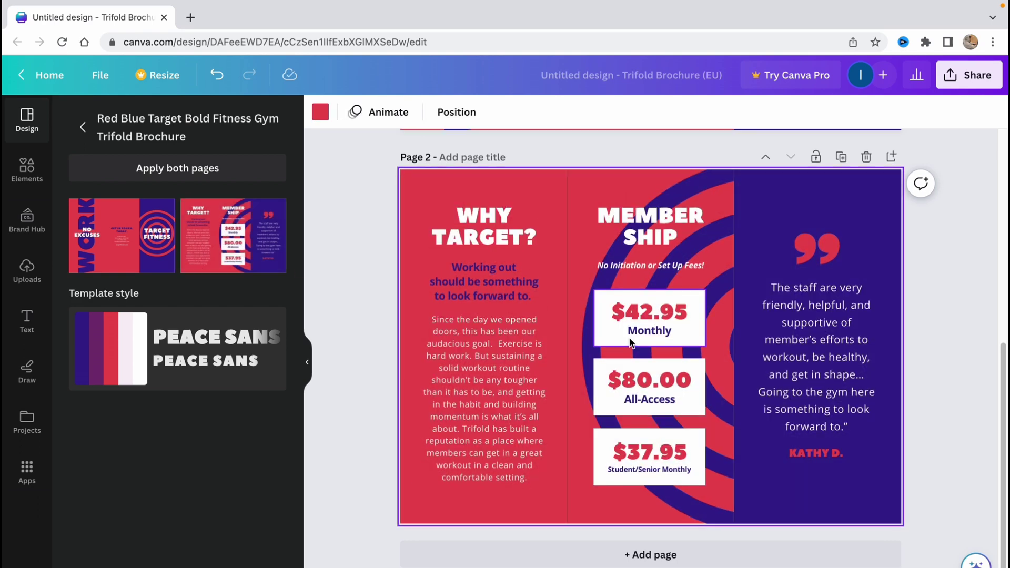
pyautogui.scroll(7, 629, 341)
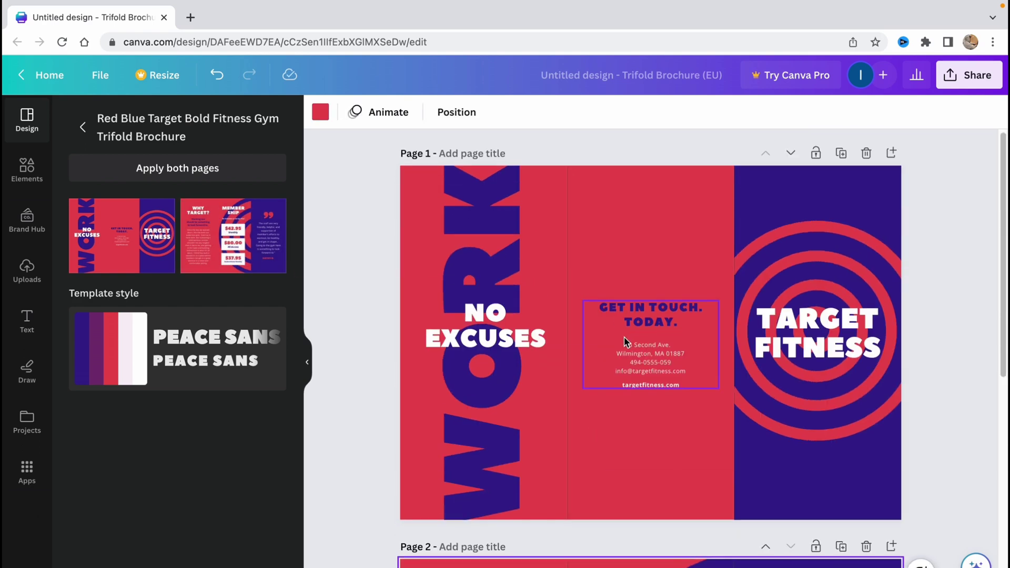
pyautogui.scroll(-1, 624, 337)
pyautogui.scroll(-5, 624, 337)
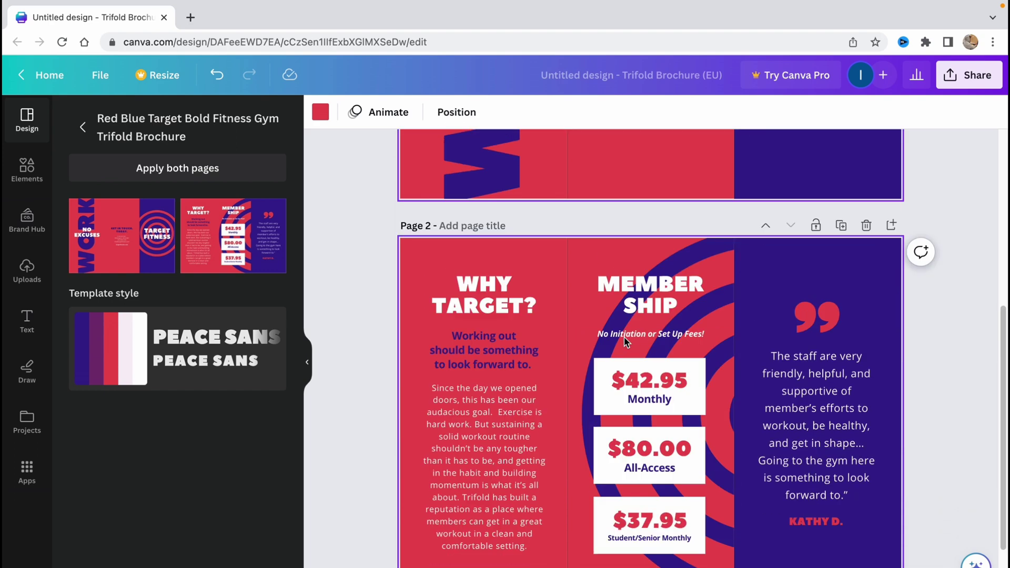
pyautogui.scroll(3, 624, 337)
pyautogui.scroll(3, 624, 336)
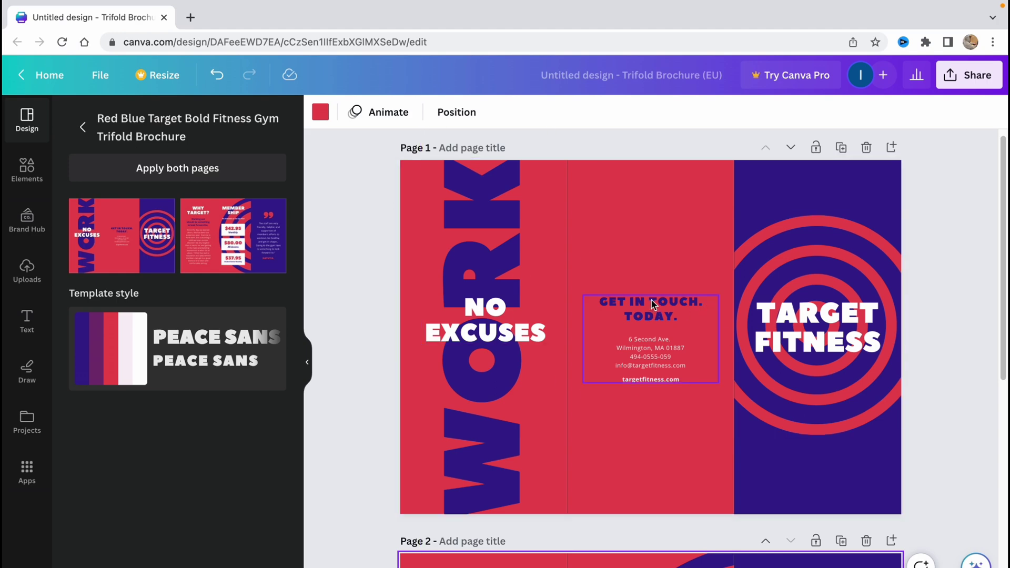
pyautogui.scroll(-7, 622, 349)
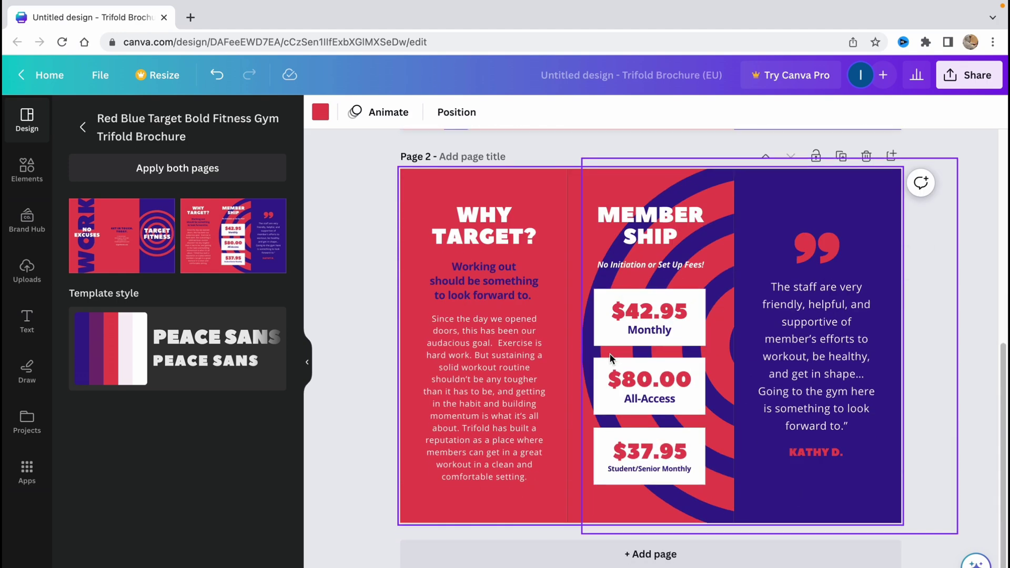
pyautogui.scroll(7, 610, 353)
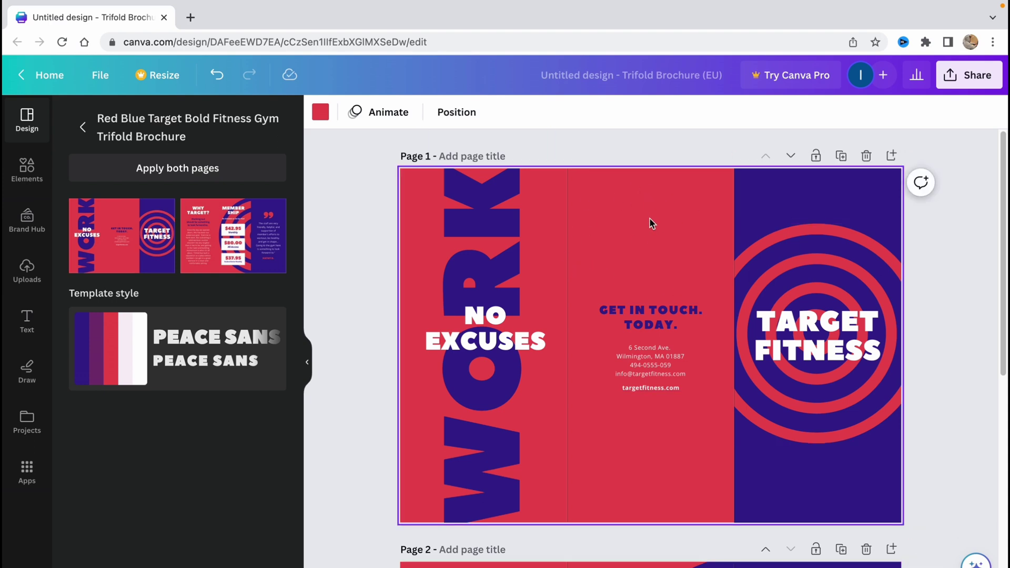
pyautogui.press('Tab')
# - Give page 1's background the blue-purple gradient
pyautogui.click(613, 223)
pyautogui.click(321, 111)
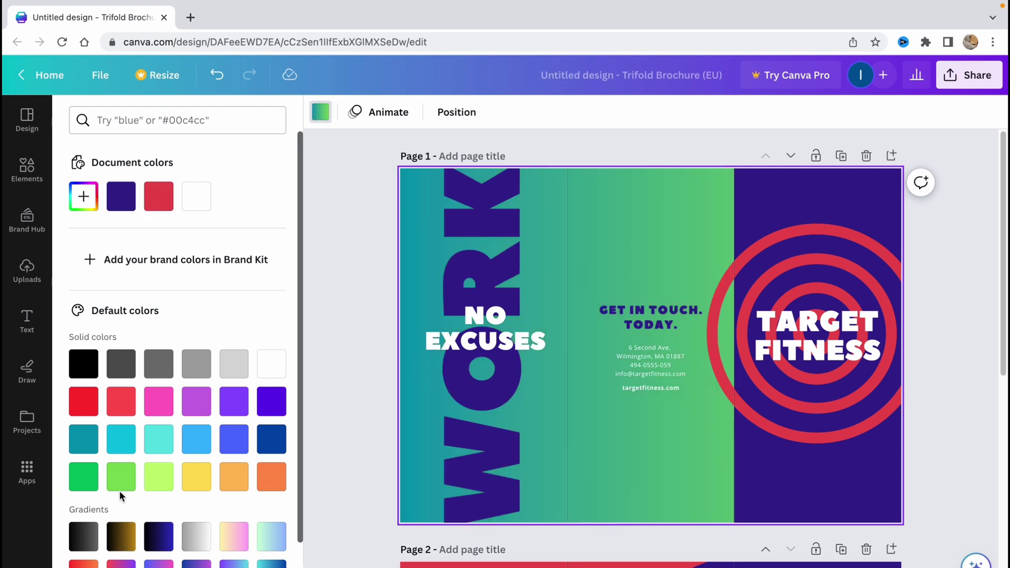
pyautogui.click(158, 563)
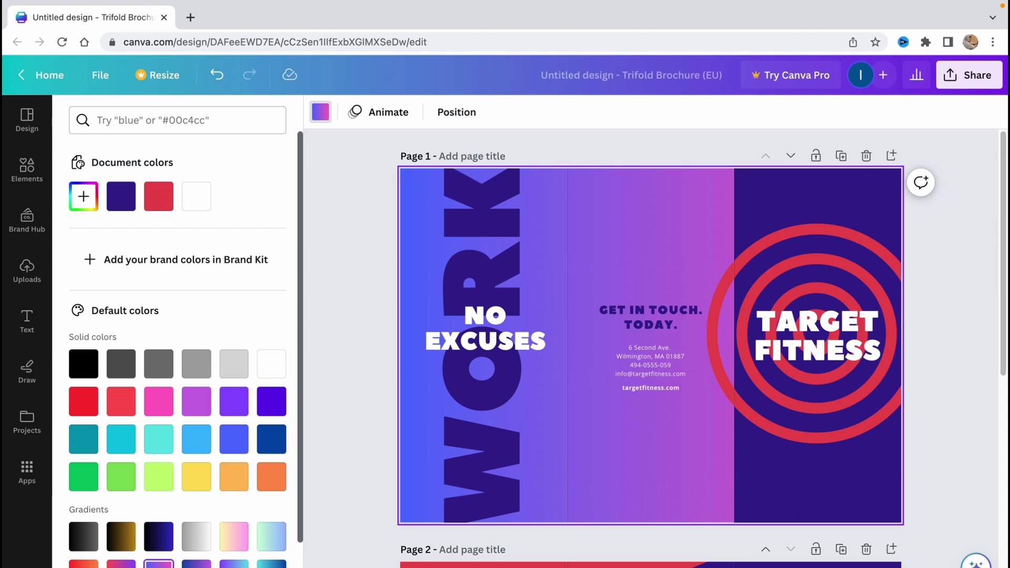
# - Recolour the dark purple right cover panel light purple
pyautogui.click(800, 200)
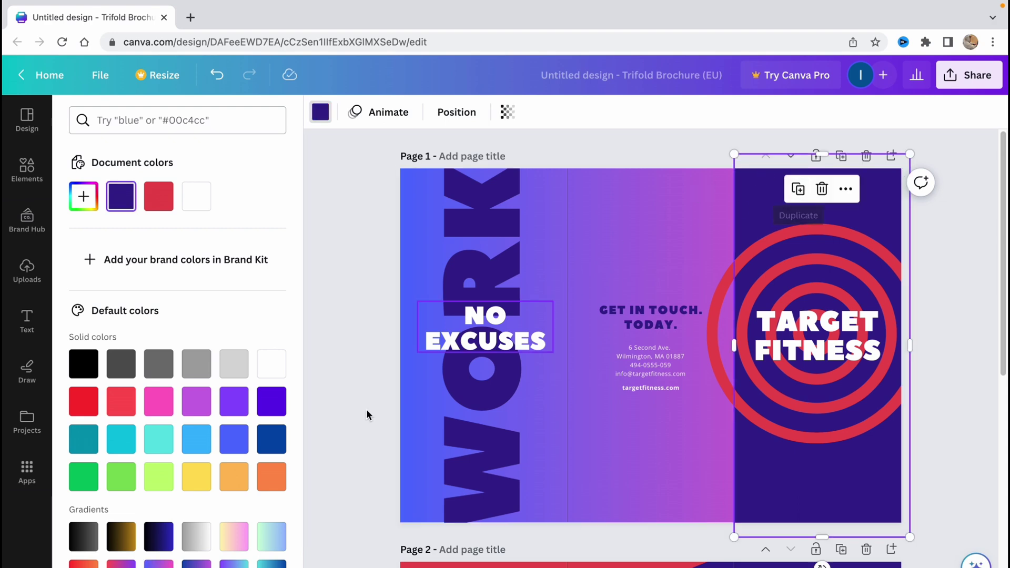
pyautogui.click(203, 404)
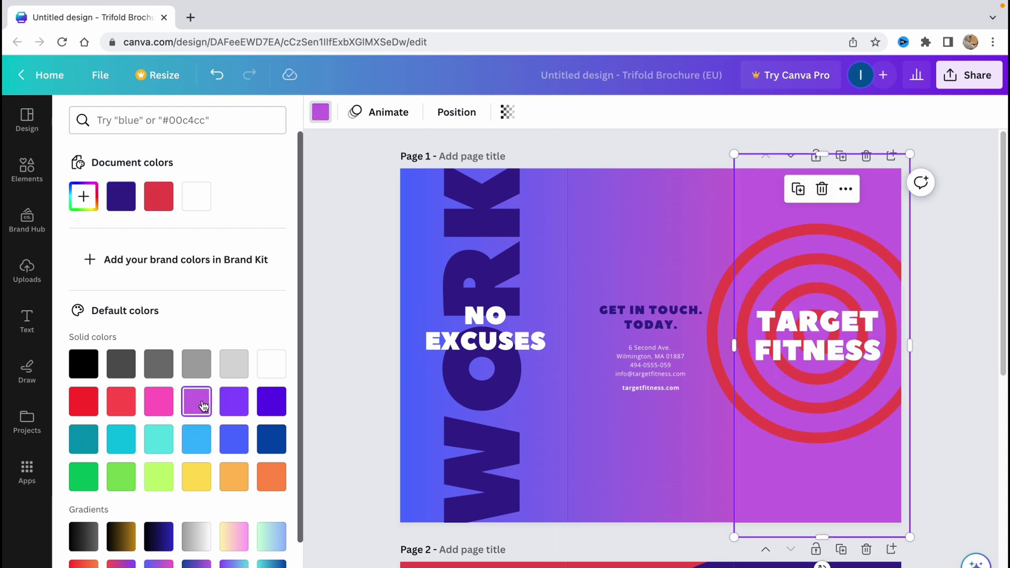
pyautogui.click(235, 401)
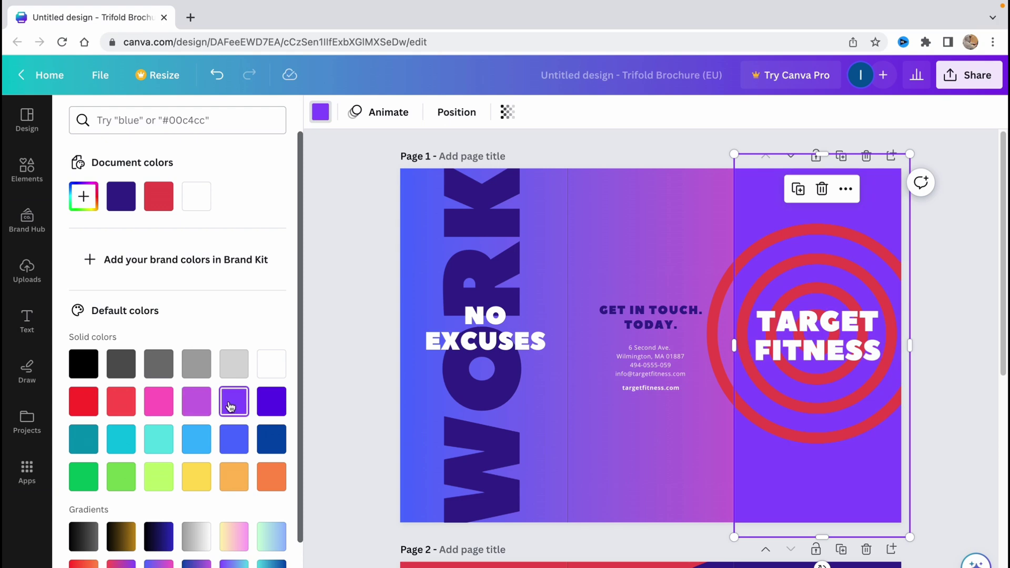
pyautogui.click(196, 402)
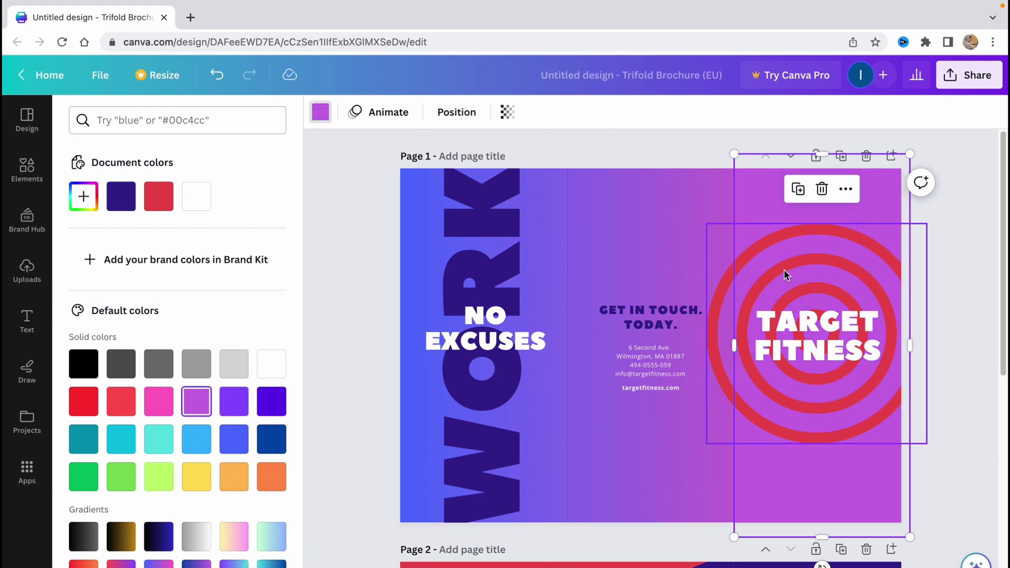
pyautogui.click(790, 240)
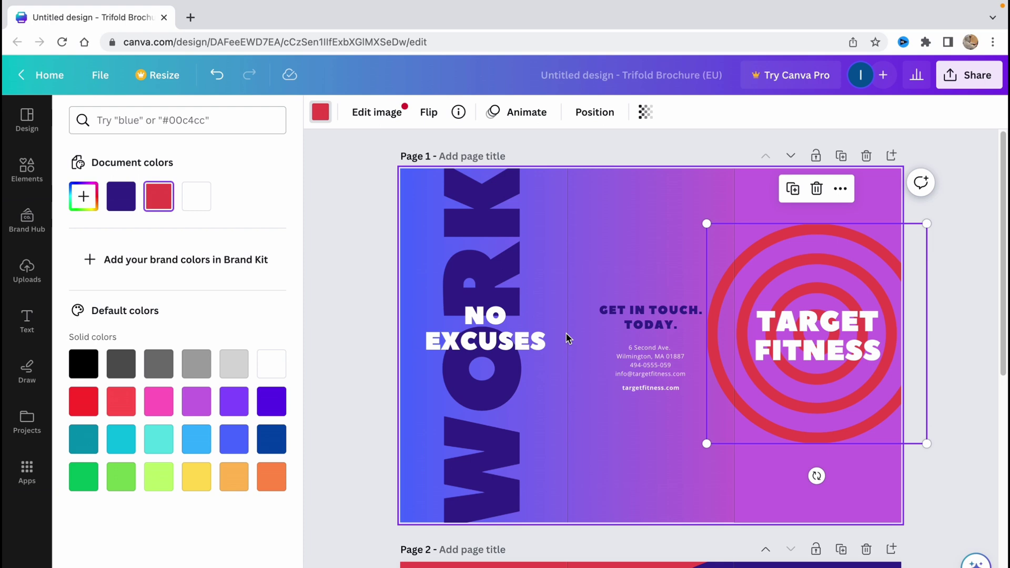
# - Apply the purple-blue gradient to page 2's red background
pyautogui.scroll(-3, 604, 371)
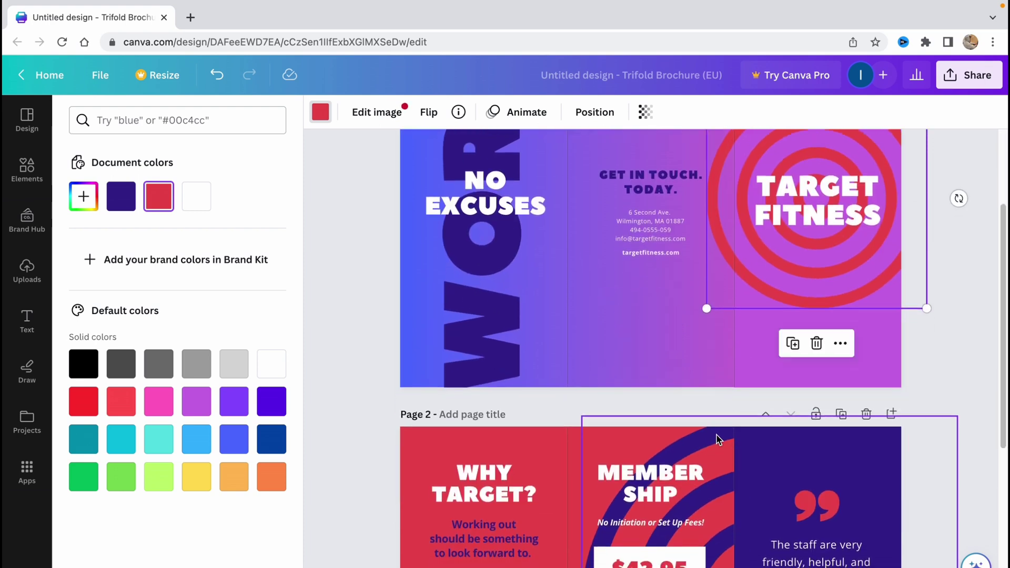
pyautogui.scroll(-3, 707, 437)
pyautogui.scroll(-3, 661, 411)
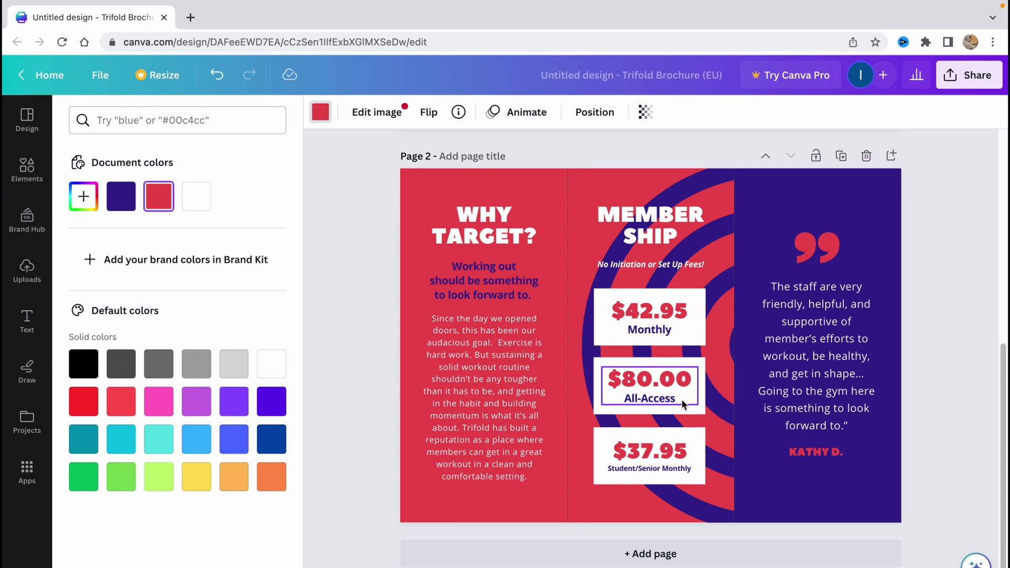
pyautogui.scroll(2, 682, 404)
pyautogui.scroll(3, 676, 401)
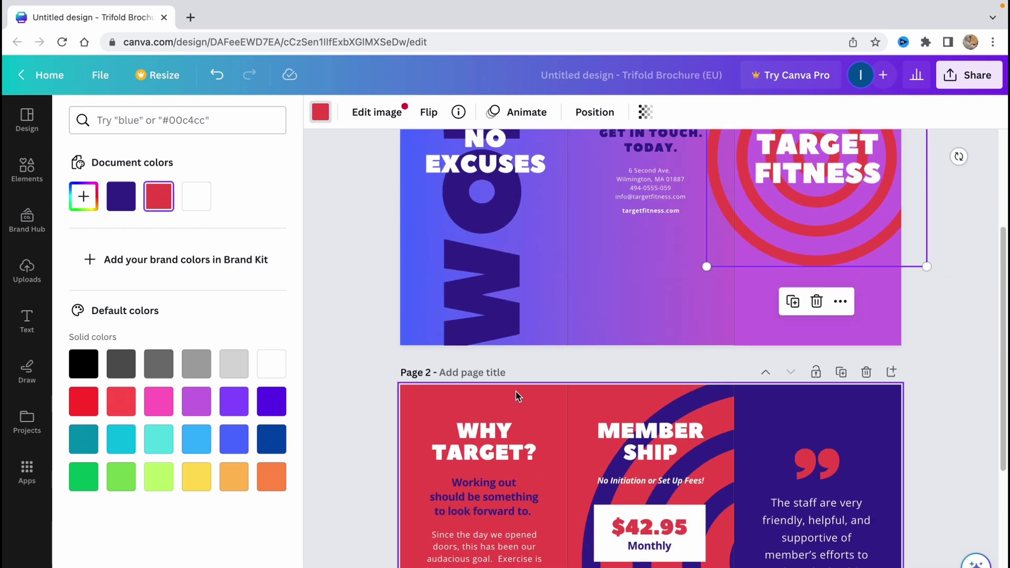
pyautogui.scroll(4, 516, 392)
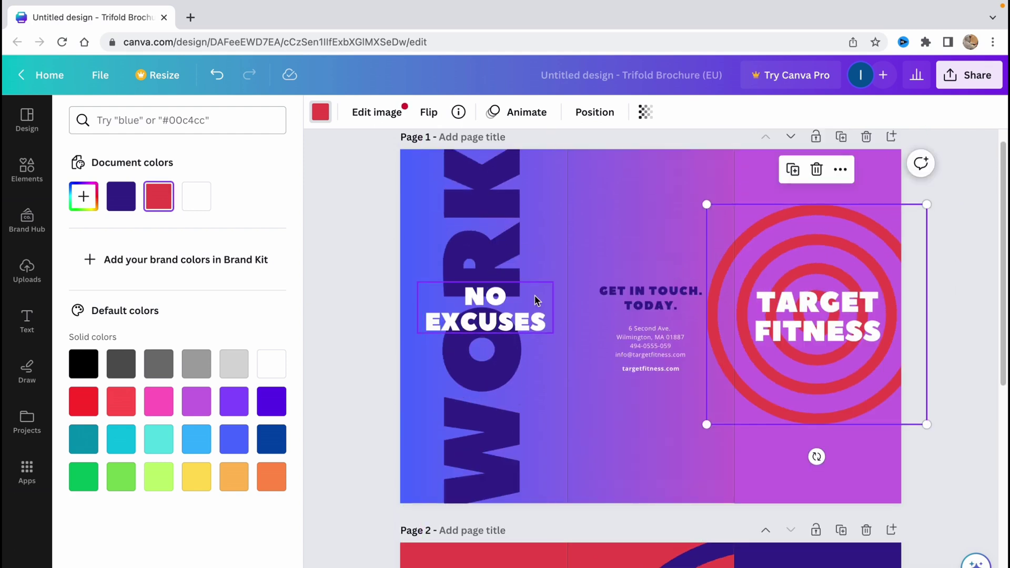
pyautogui.scroll(-3, 559, 369)
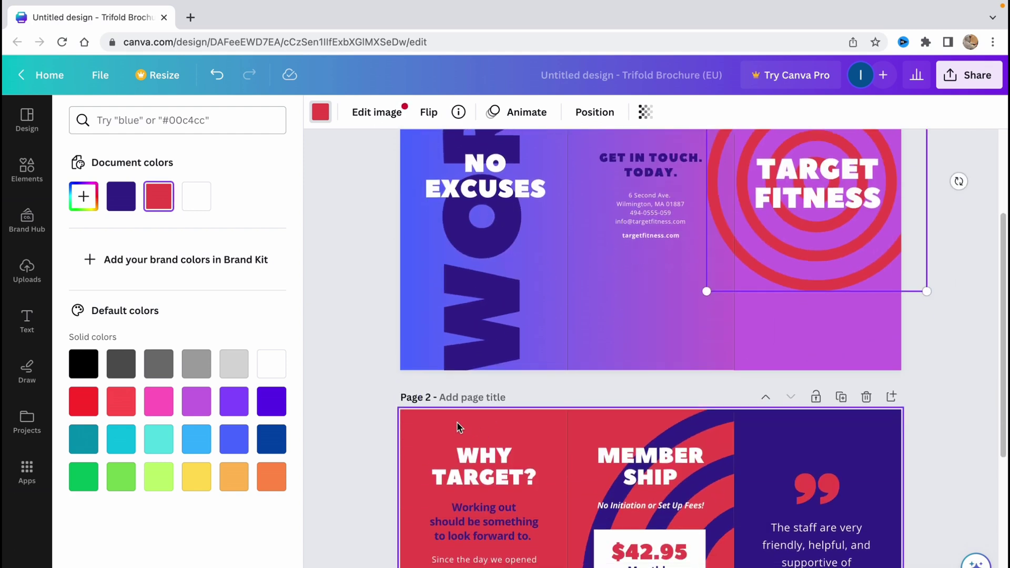
pyautogui.click(457, 422)
pyautogui.click(158, 563)
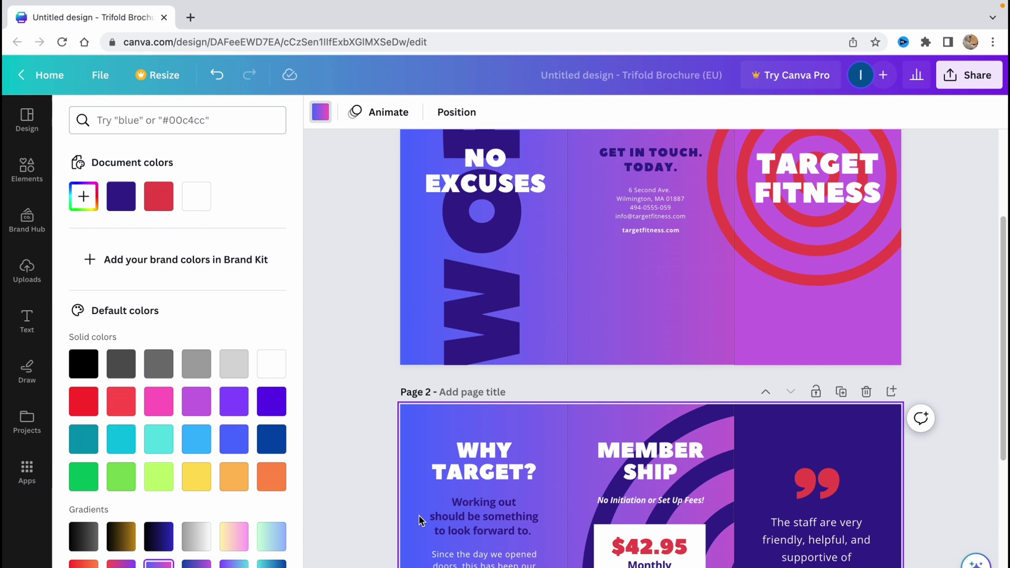
# - Scroll between both pages to compare their matching gradient backgrounds
pyautogui.scroll(-2, 552, 414)
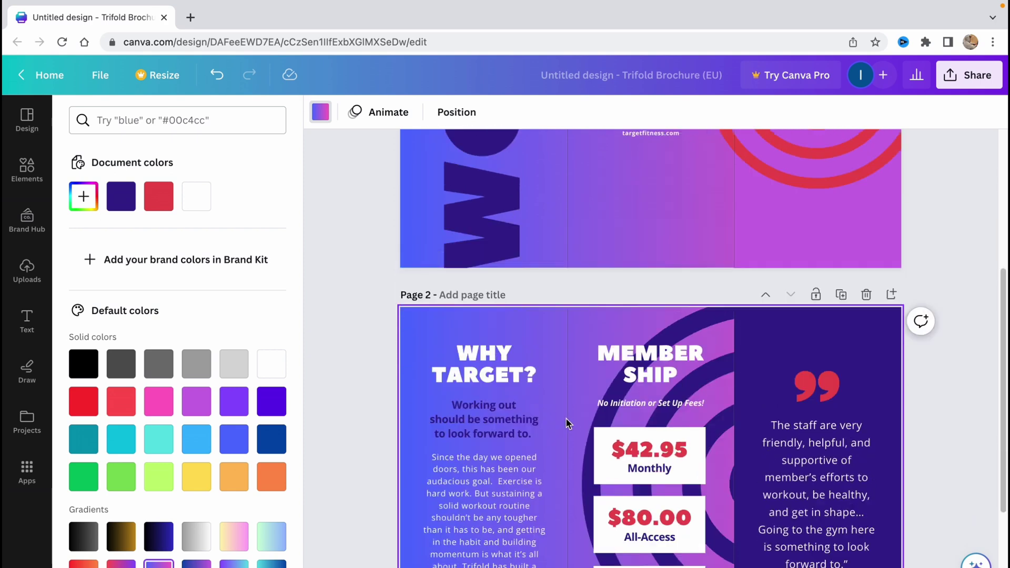
pyautogui.scroll(5, 568, 422)
pyautogui.scroll(-4, 614, 392)
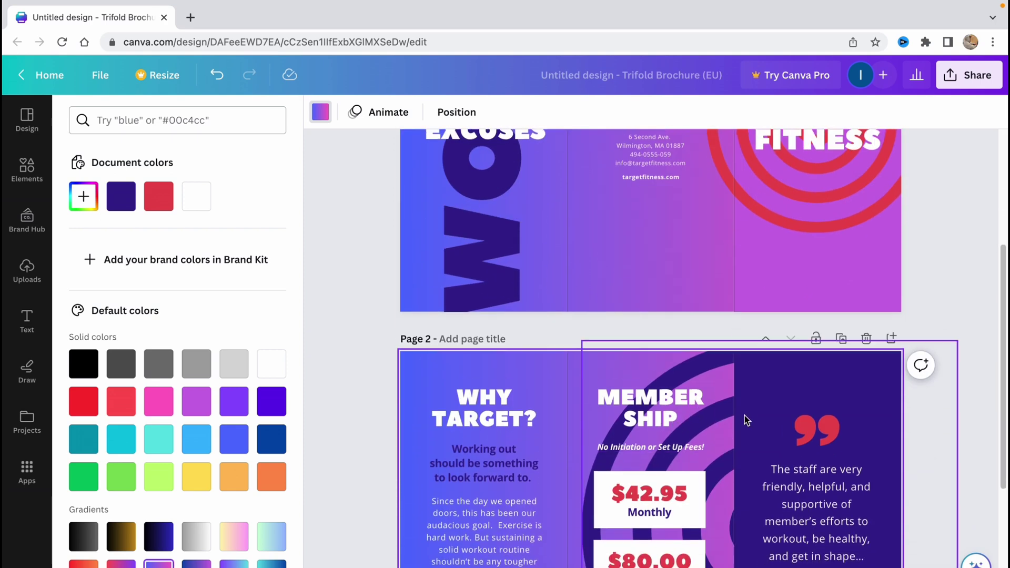
pyautogui.scroll(-1, 716, 361)
pyautogui.scroll(1, 717, 361)
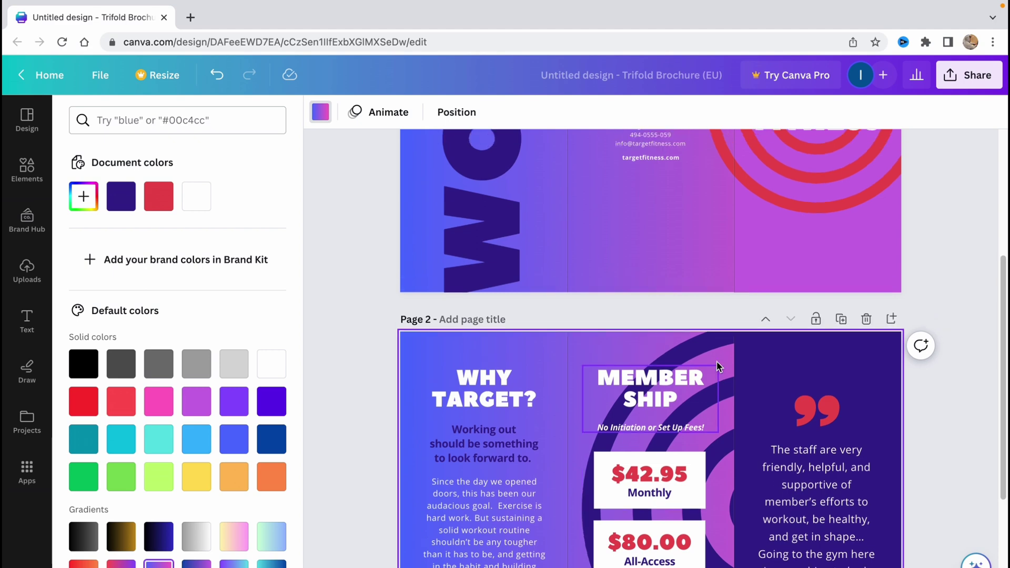
pyautogui.scroll(3, 716, 361)
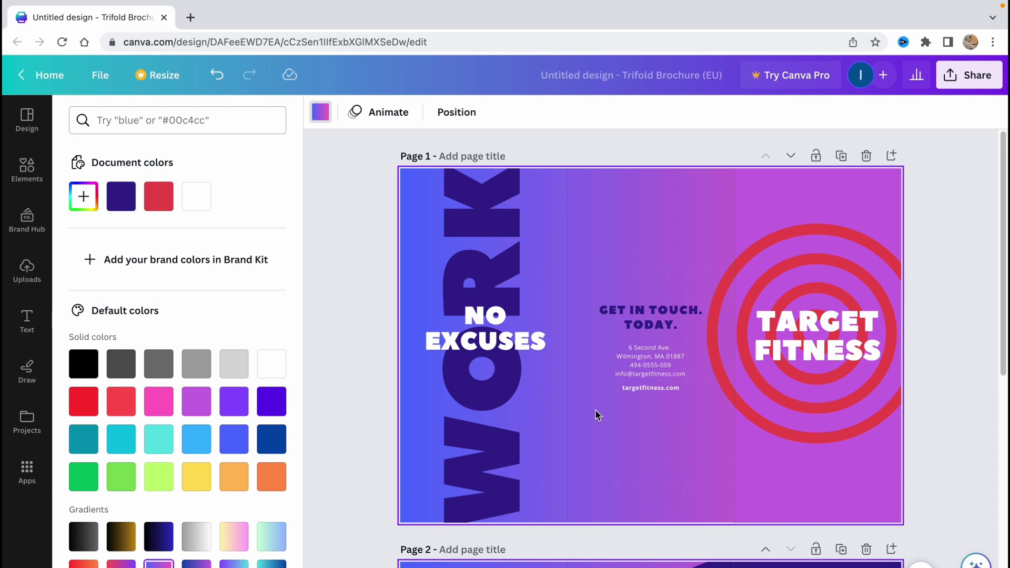
# - Rewrite the TARGET FITNESS heading as YOUTUBE CHANNEL, widened to fit two lines
pyautogui.doubleClick(841, 327)
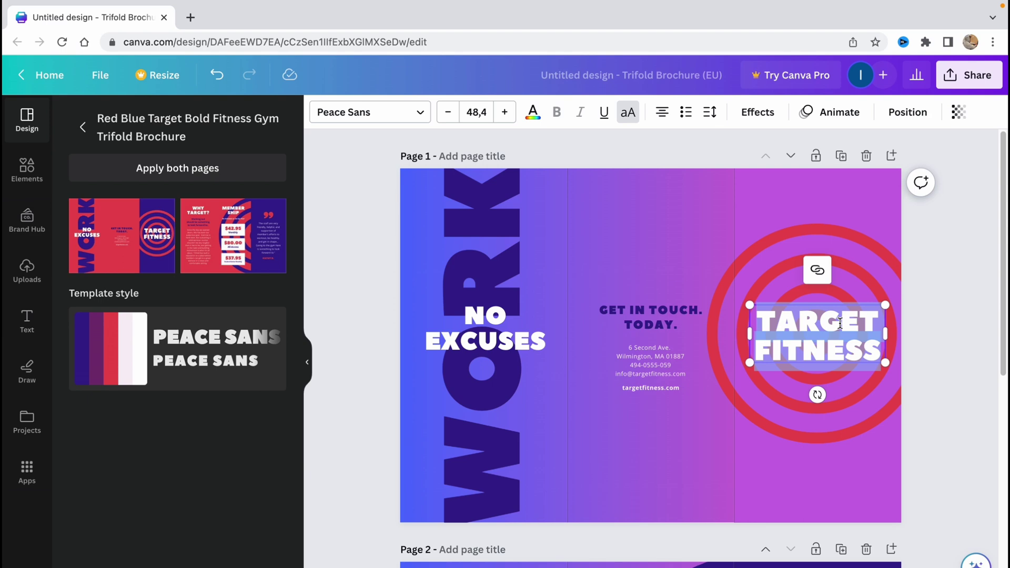
pyautogui.write('YOUTUBE')
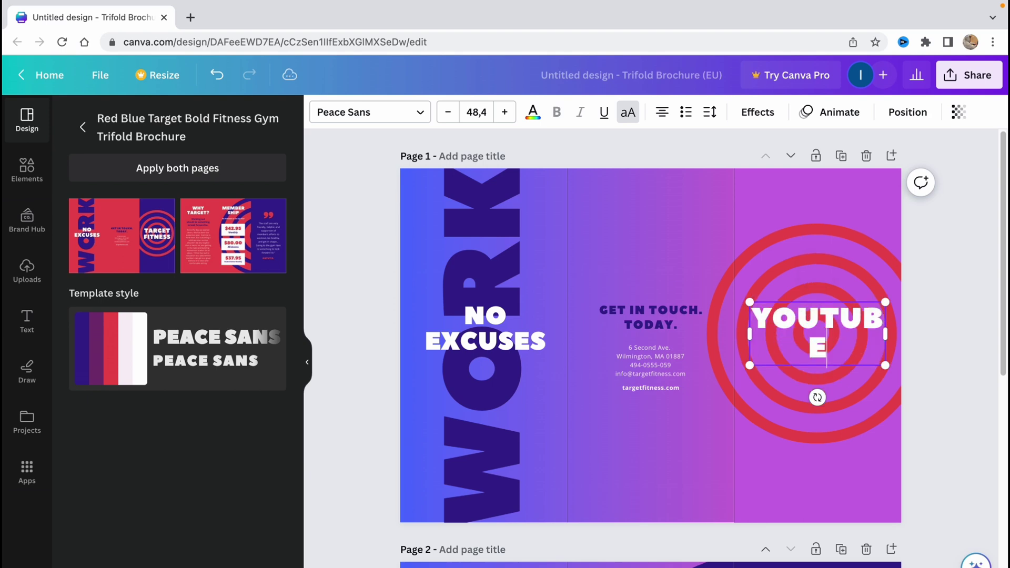
pyautogui.write(' CHANNEL')
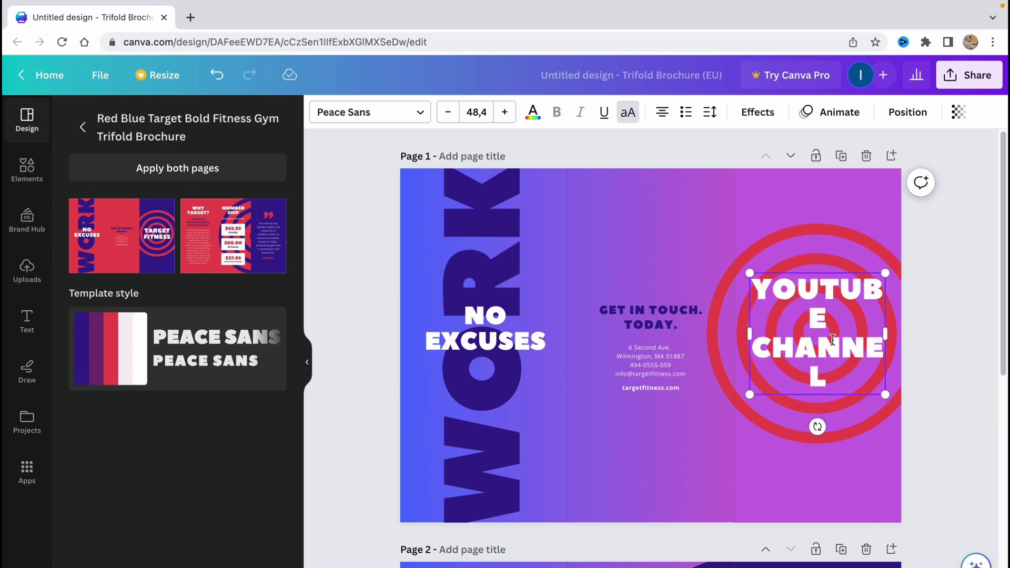
pyautogui.moveTo(885, 334); pyautogui.dragTo(906, 333)
pyautogui.click(868, 335)
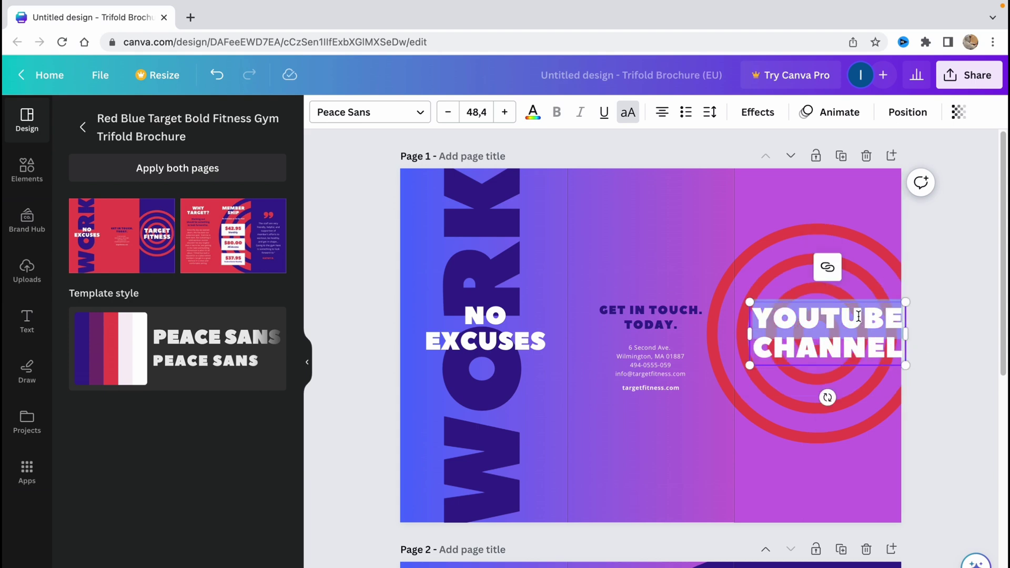
# - Shrink the YOUTUBE CHANNEL heading to size 43,4 and centre it on the target rings
pyautogui.doubleClick(852, 342)
pyautogui.moveTo(893, 347); pyautogui.dragTo(758, 307)
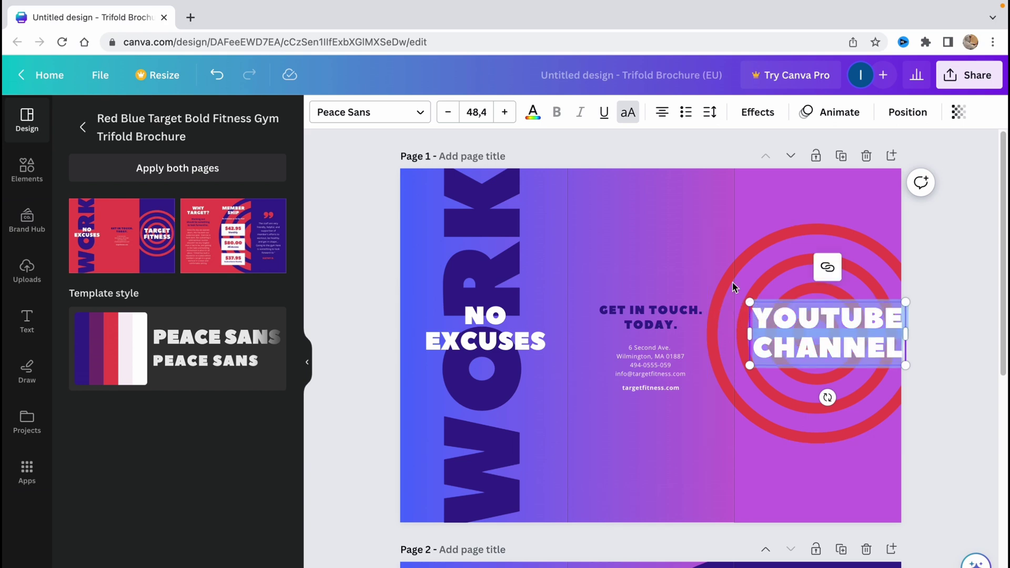
pyautogui.click(448, 112)
pyautogui.click(448, 112)
pyautogui.click(448, 112)
pyautogui.click(448, 112)
pyautogui.click(448, 112)
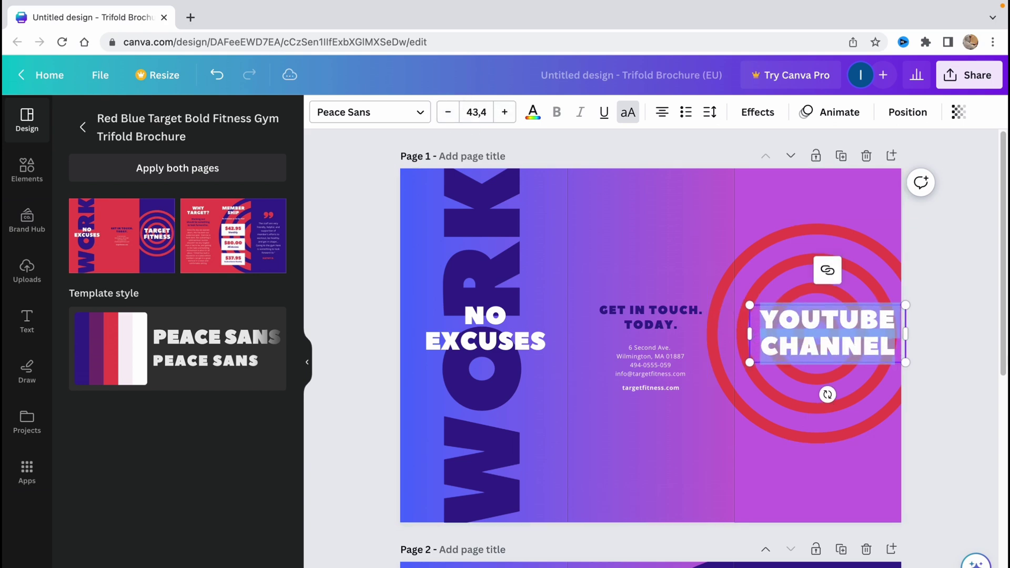
pyautogui.click(963, 304)
pyautogui.moveTo(841, 327); pyautogui.dragTo(834, 326)
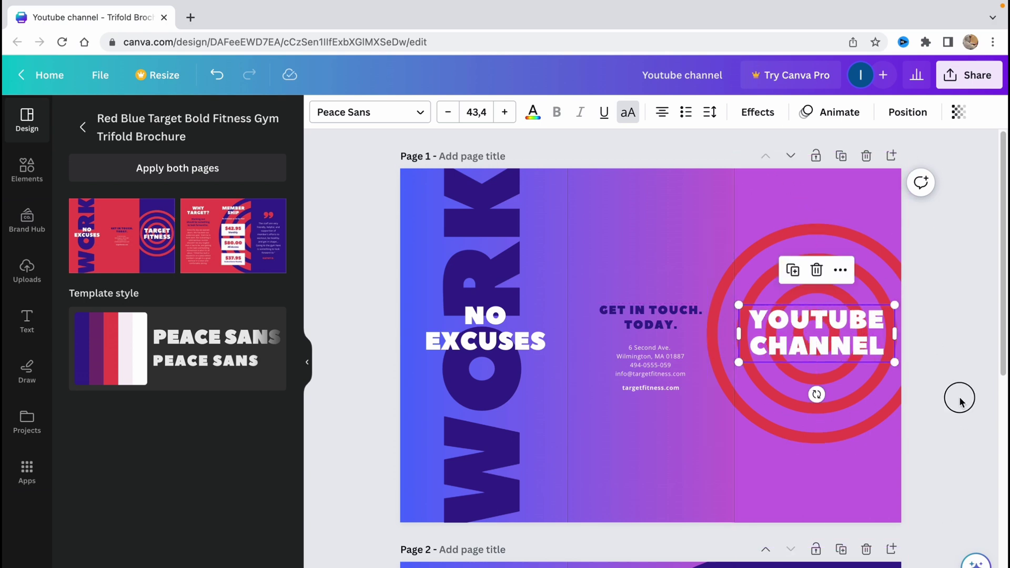
pyautogui.click(818, 351)
pyautogui.moveTo(817, 351); pyautogui.dragTo(816, 357)
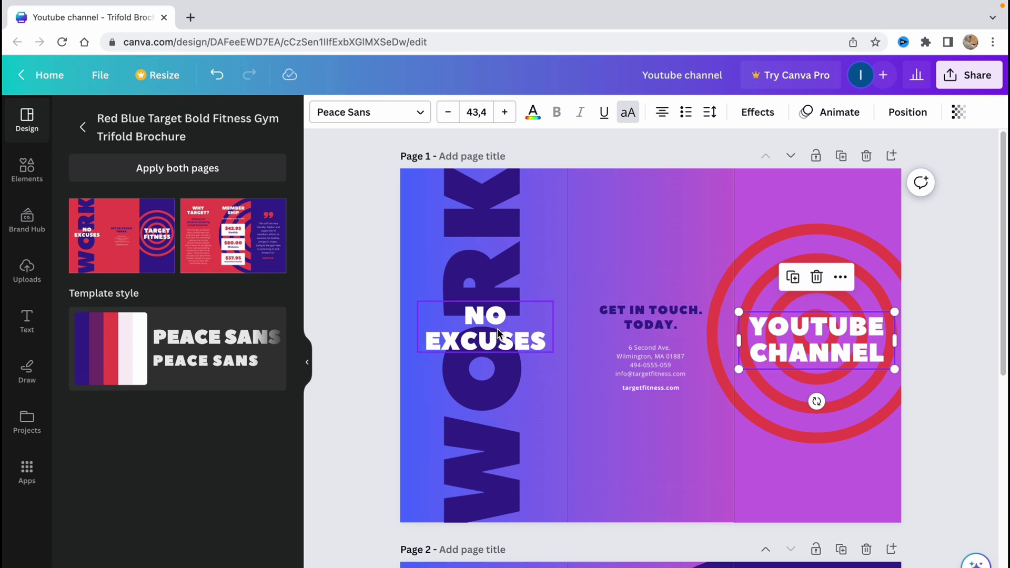
# - Replace NO EXCUSES with MORE on one line and VIDEOS on the next
pyautogui.doubleClick(487, 341)
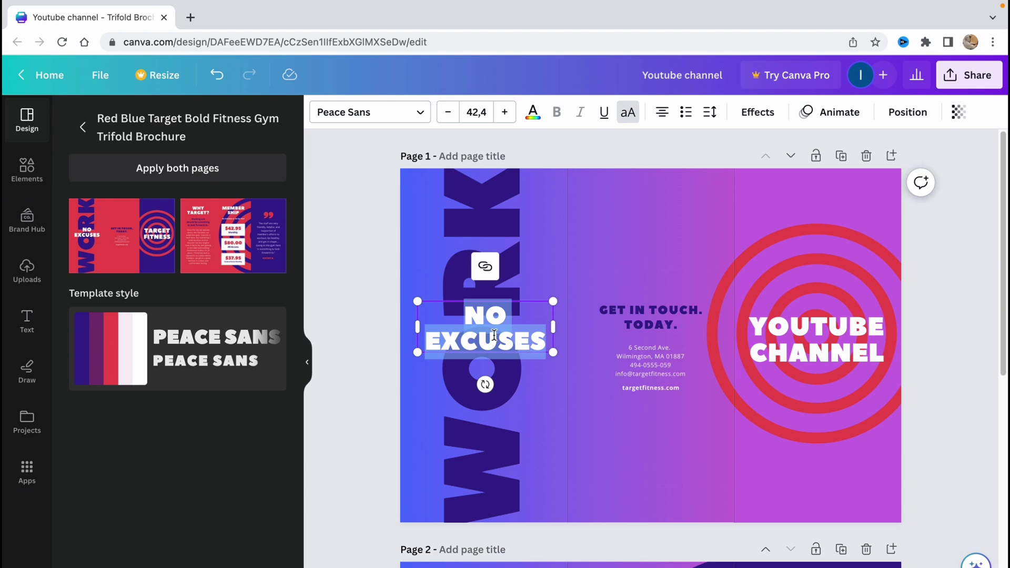
pyautogui.write('MORE')
pyautogui.press('Return')
pyautogui.write('V')
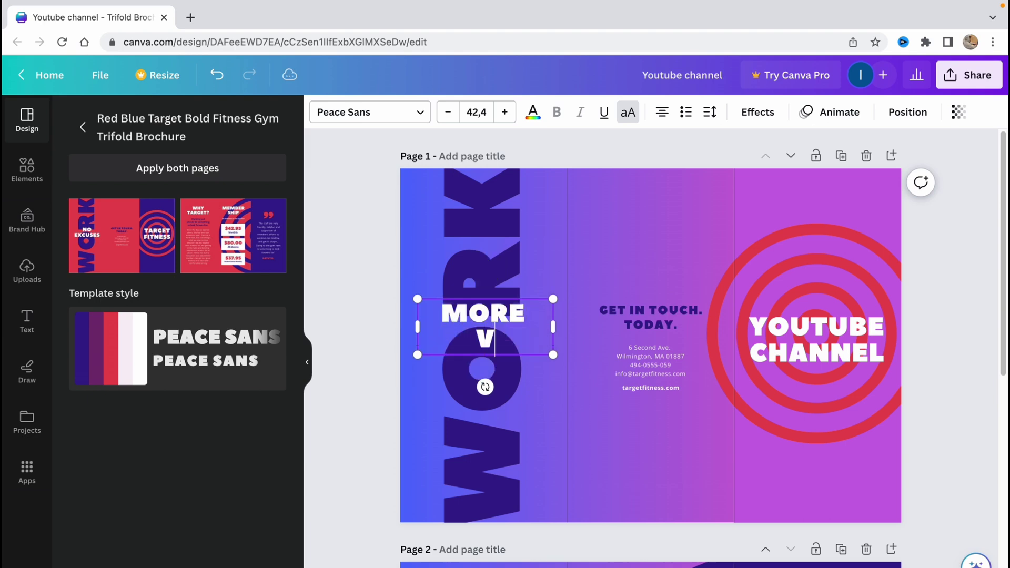
pyautogui.write('IDEOS')
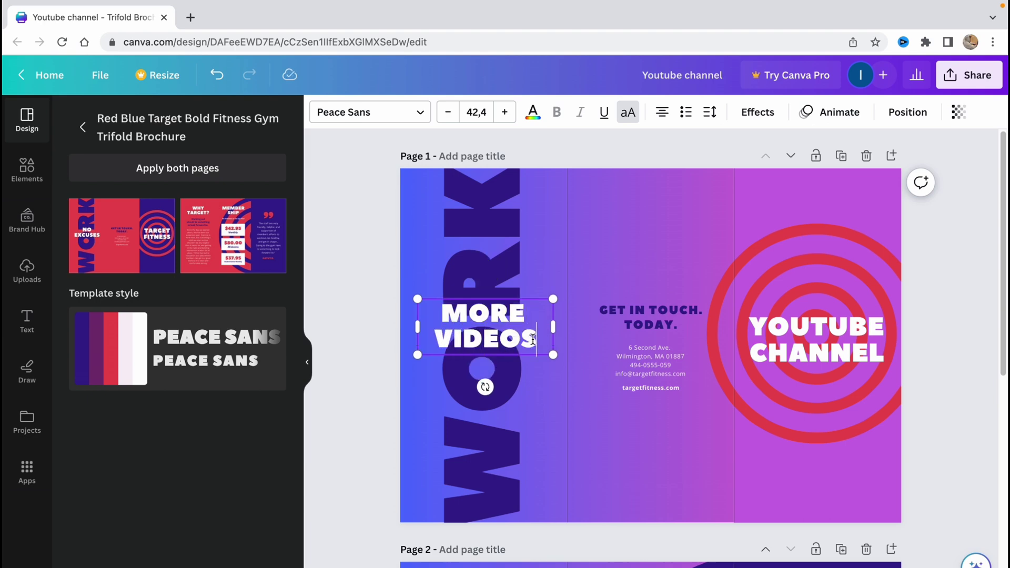
# - Colour the MORE VIDEOS text light red
pyautogui.moveTo(533, 340); pyautogui.dragTo(421, 313)
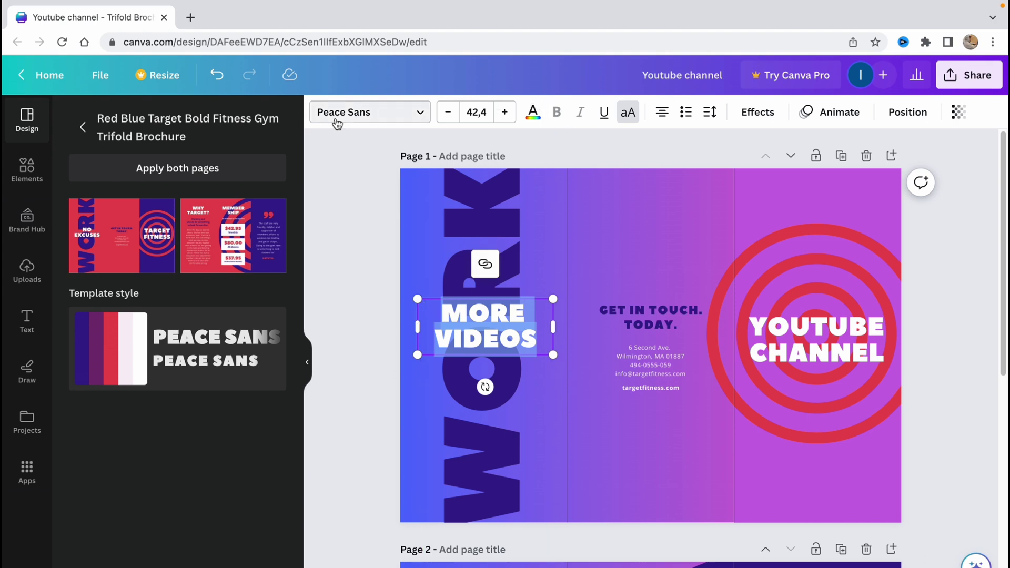
pyautogui.click(533, 112)
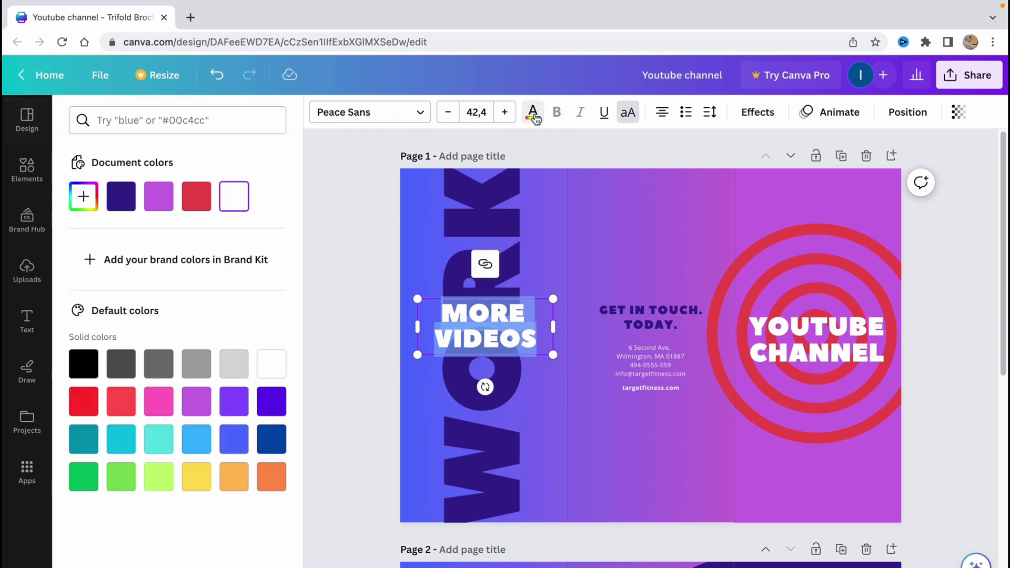
pyautogui.click(96, 411)
pyautogui.click(132, 413)
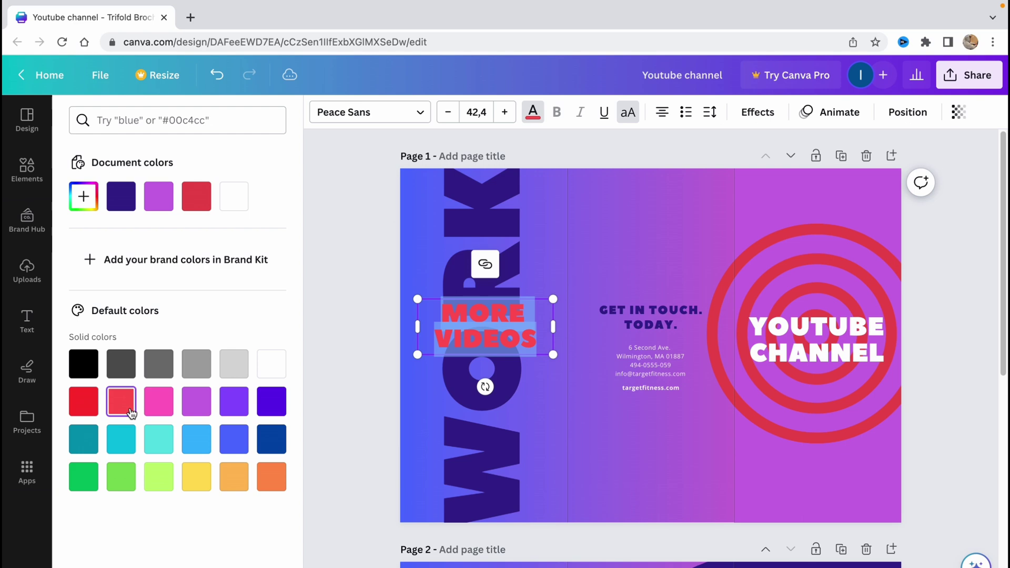
pyautogui.click(327, 280)
pyautogui.click(337, 245)
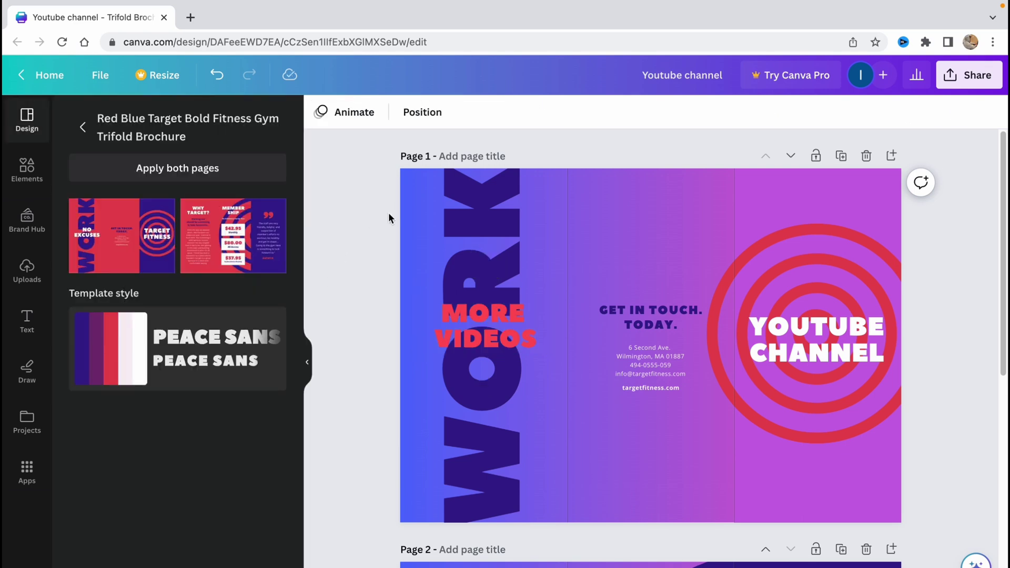
# - Zoom out to view the whole page 1 cover
pyautogui.scroll(-1, 495, 275)
pyautogui.scroll(-2, 493, 274)
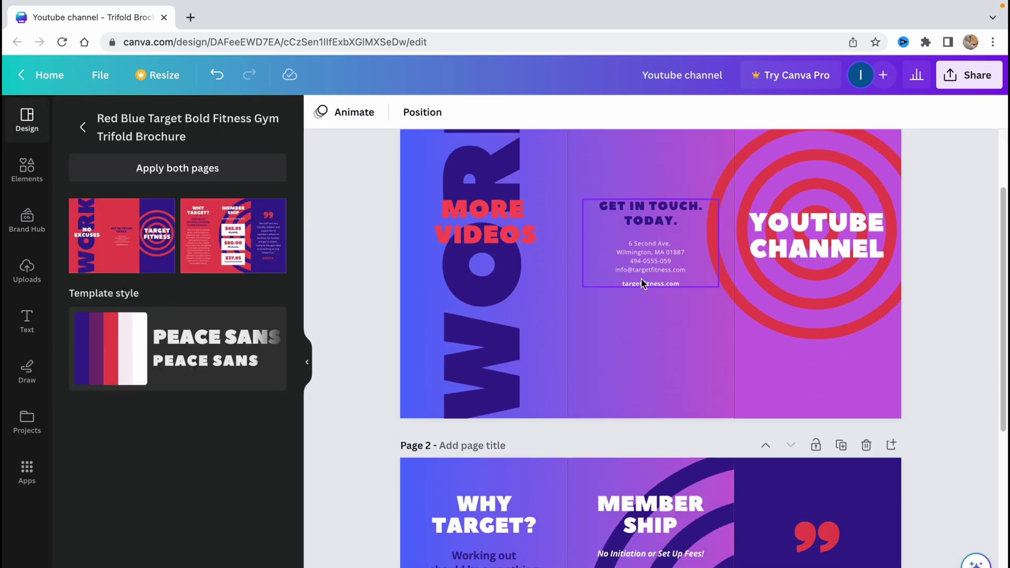
pyautogui.scroll(2, 673, 230)
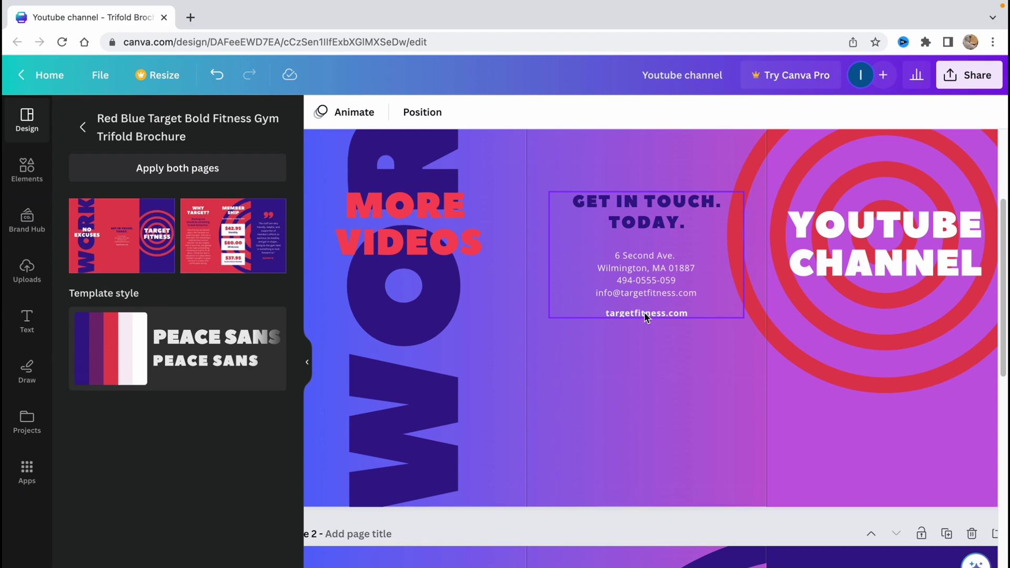
pyautogui.scroll(-3, 643, 316)
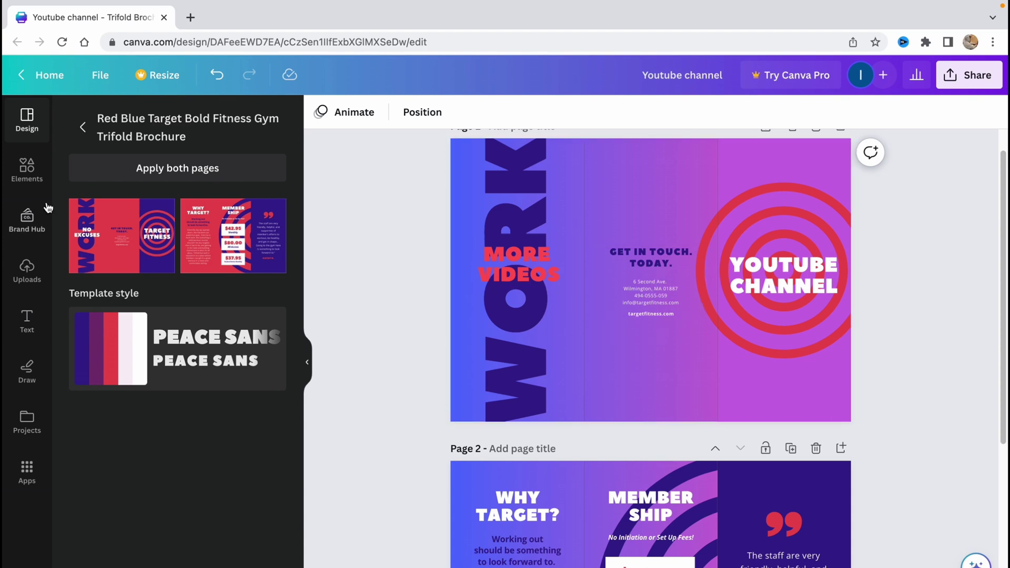
# - Add the round YouTube graphic from an Elements search for 'youtube' and resize it small
pyautogui.click(29, 179)
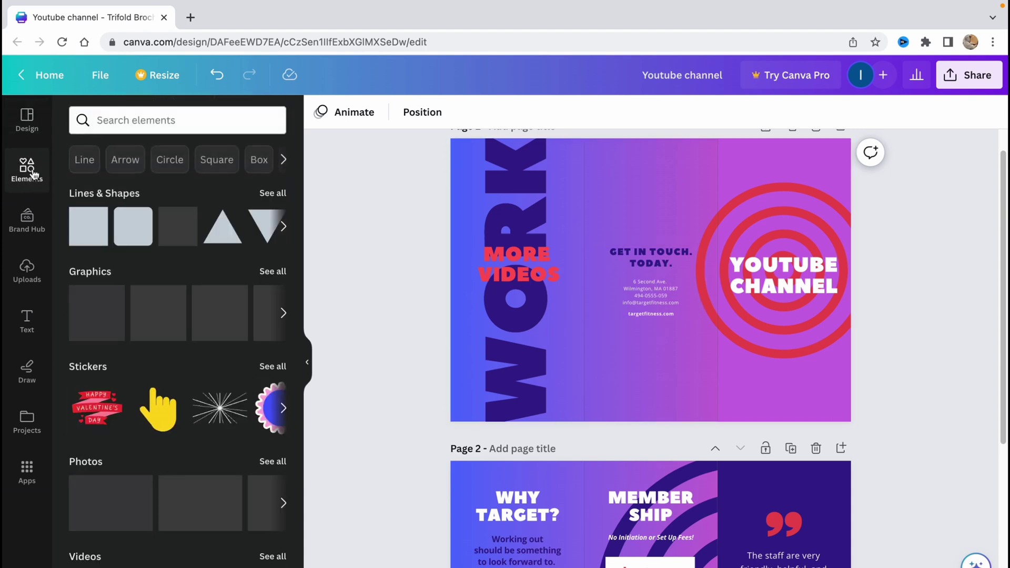
pyautogui.click(132, 120)
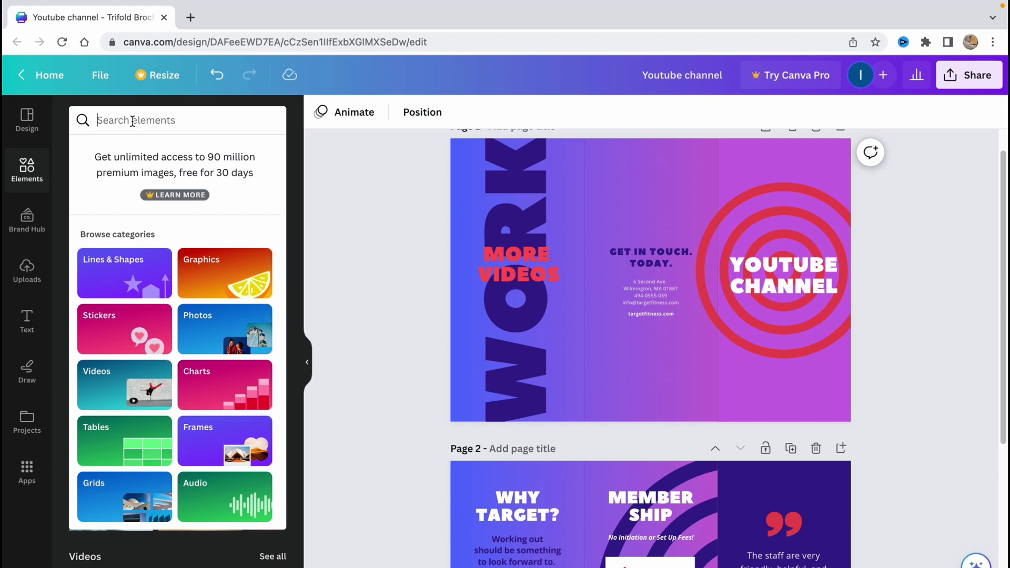
pyautogui.write('youtube')
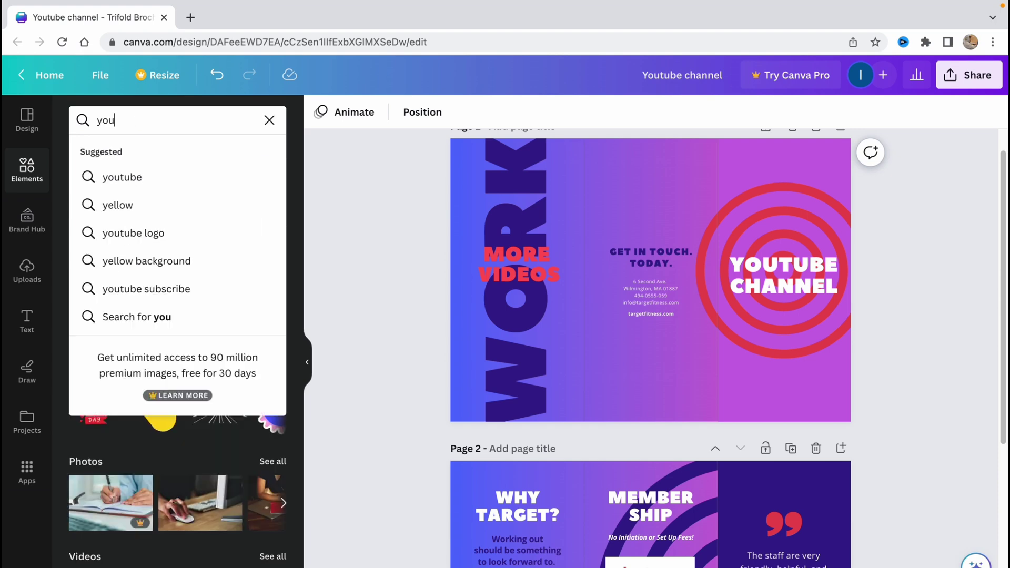
pyautogui.press('Return')
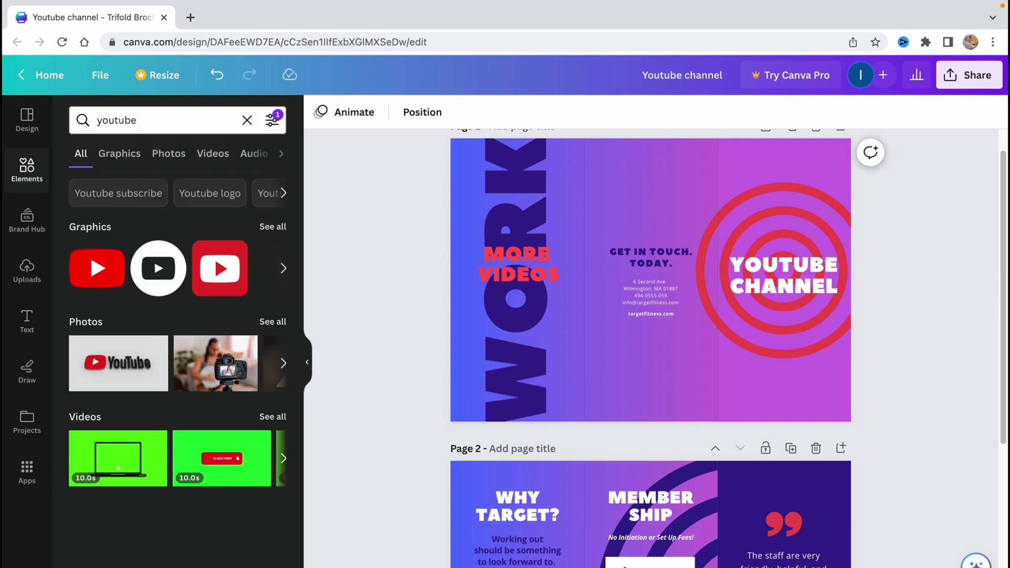
pyautogui.click(157, 276)
pyautogui.moveTo(666, 318); pyautogui.dragTo(651, 370)
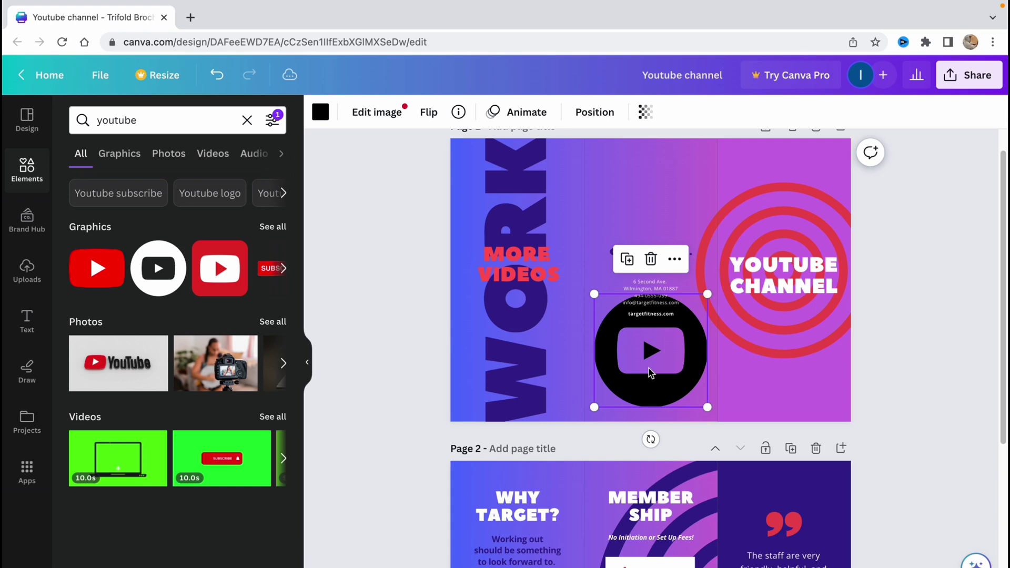
pyautogui.moveTo(707, 406); pyautogui.dragTo(600, 338)
# - Make the YouTube icon white and place it under the contact text
pyautogui.scroll(3, 638, 331)
pyautogui.click(320, 112)
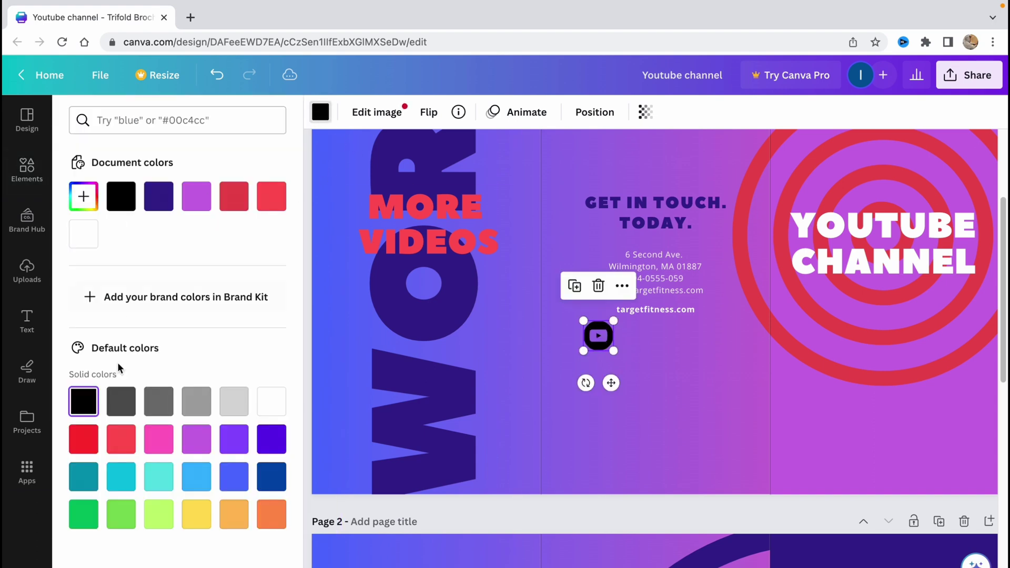
pyautogui.click(258, 405)
pyautogui.click(620, 350)
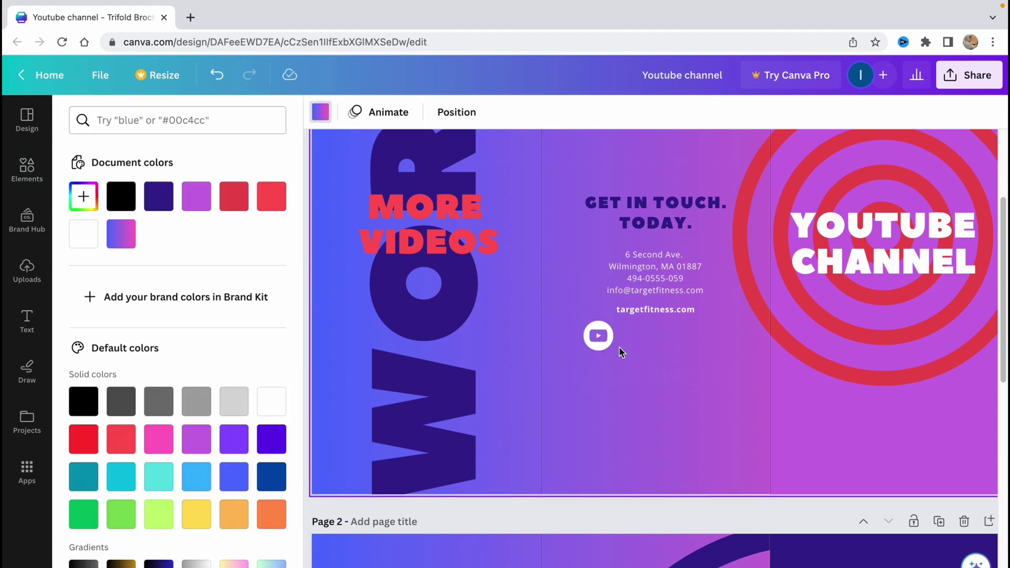
pyautogui.moveTo(609, 342); pyautogui.dragTo(603, 344)
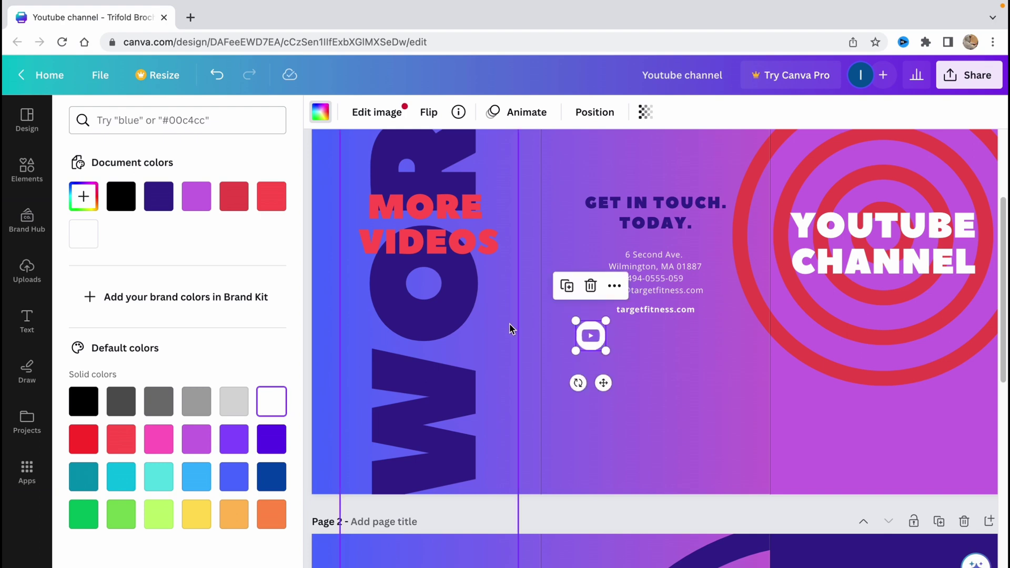
pyautogui.click(678, 384)
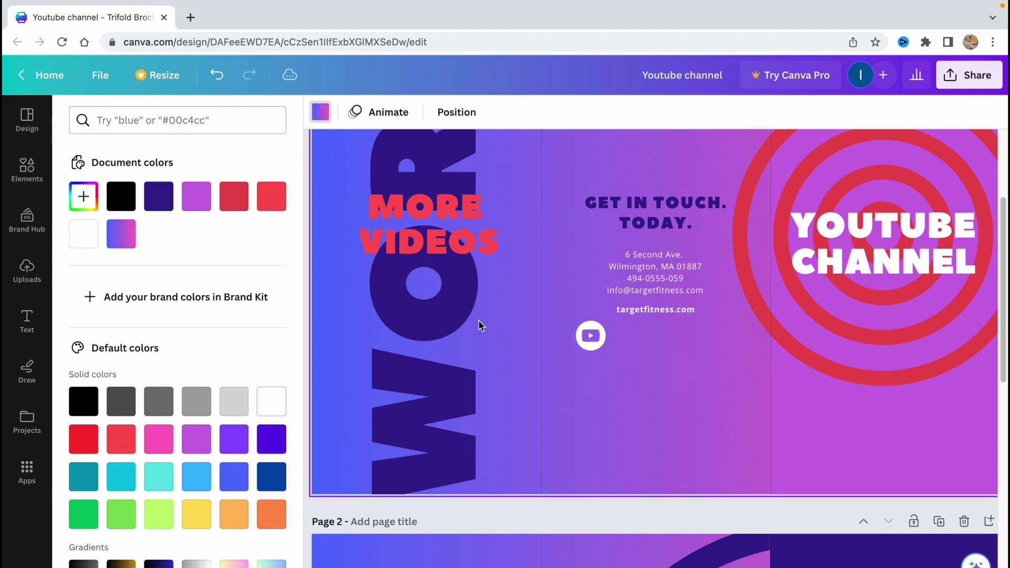
# - Add a white heading reading HelperMan
pyautogui.click(31, 333)
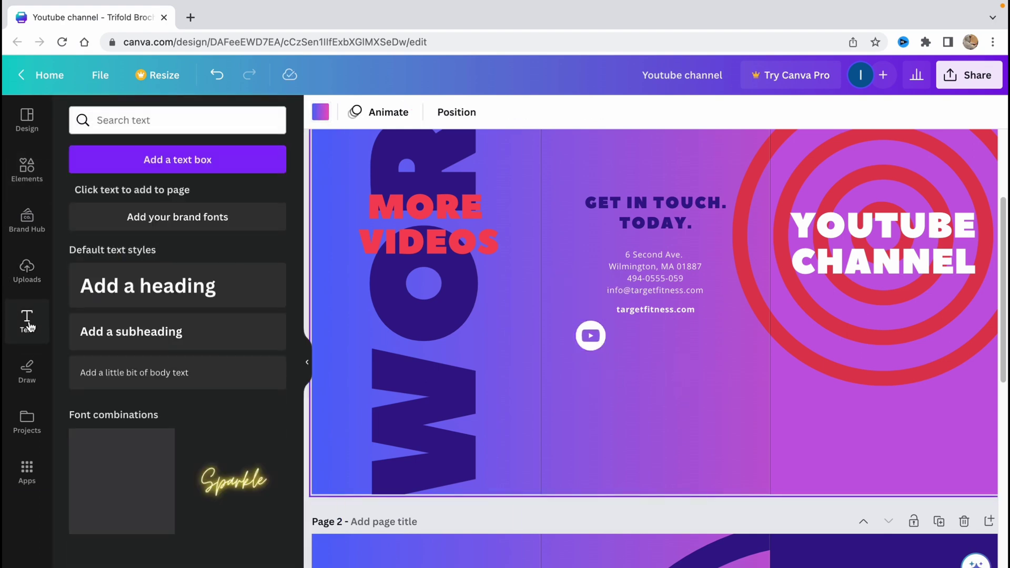
pyautogui.click(133, 290)
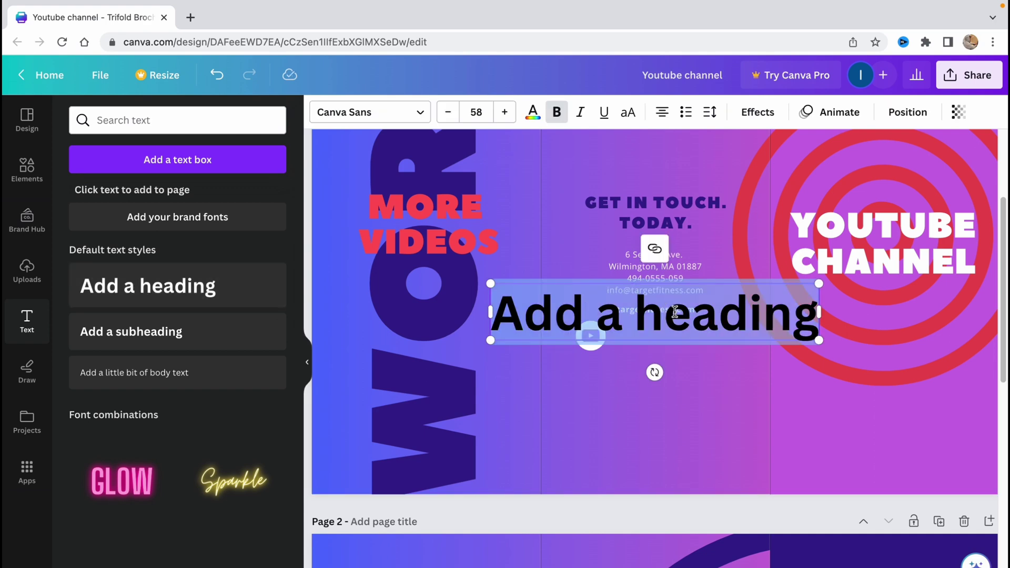
pyautogui.write('Hel')
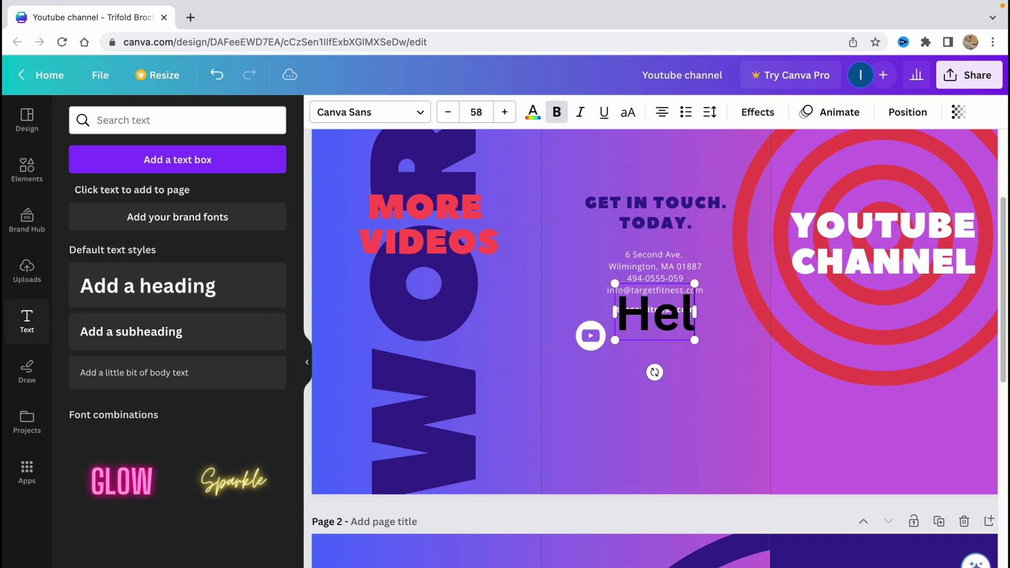
pyautogui.write('perMan')
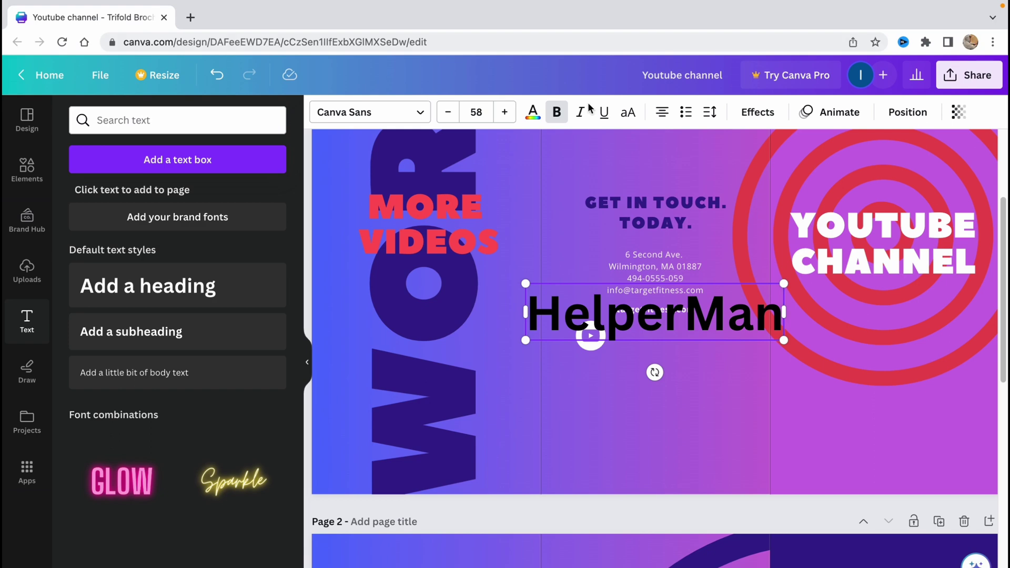
pyautogui.hotkey('ctrl', 'a')
pyautogui.click(534, 112)
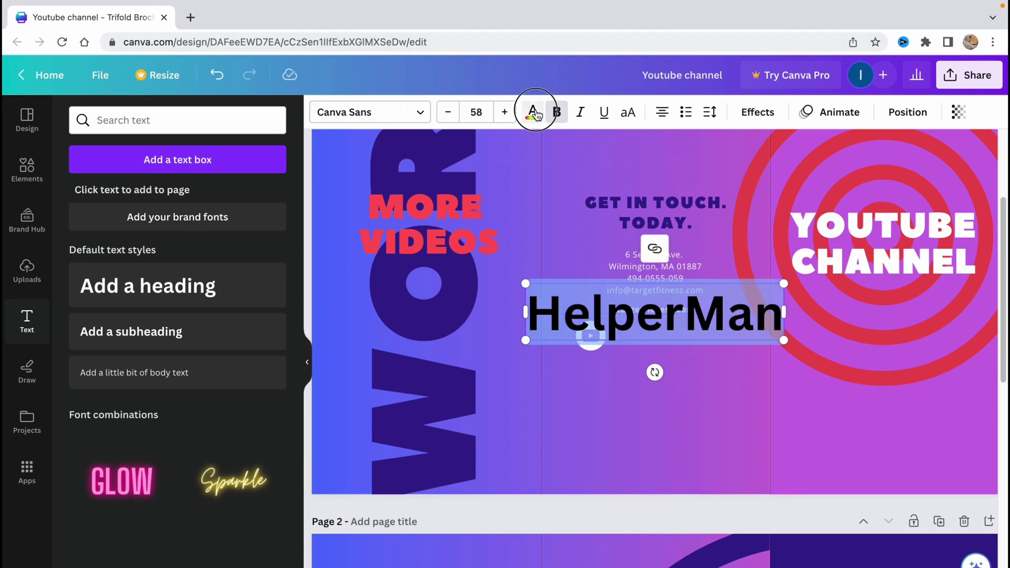
pyautogui.click(271, 402)
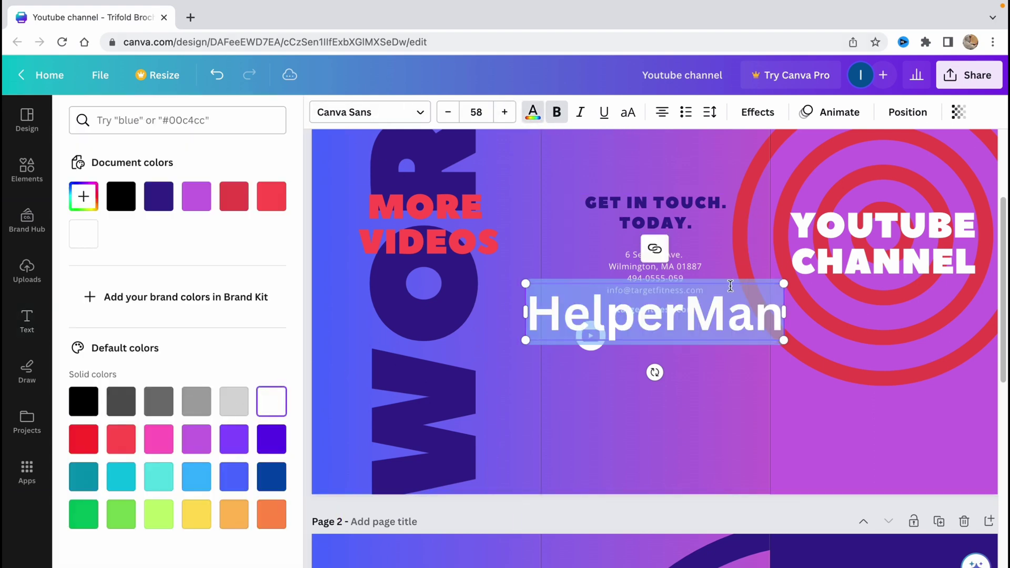
# - Reduce the HelperMan font size to 31
pyautogui.click(448, 113)
pyautogui.click(448, 113)
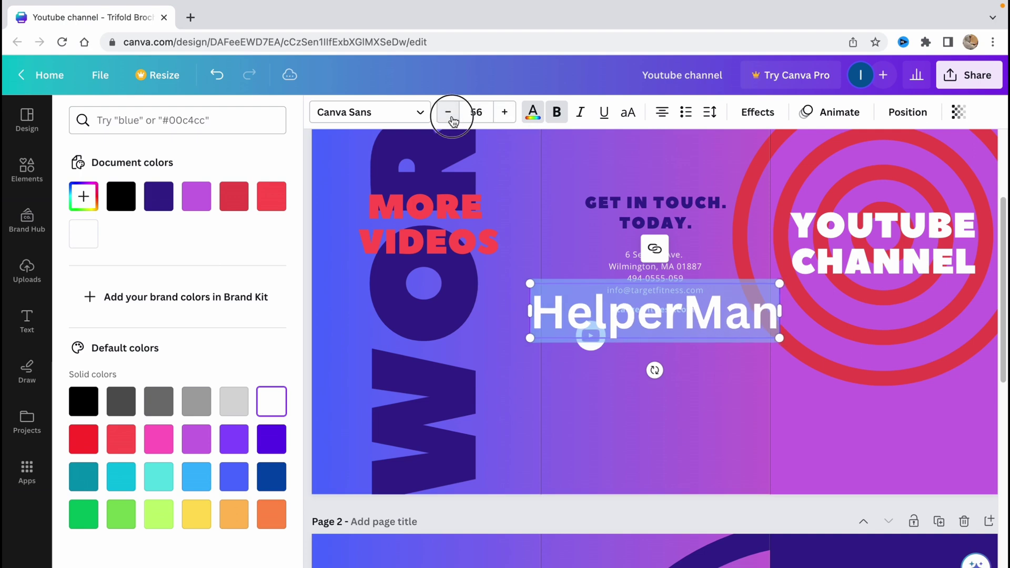
pyautogui.click(448, 113)
pyautogui.click(448, 113)
pyautogui.click(448, 113)
pyautogui.click(448, 112)
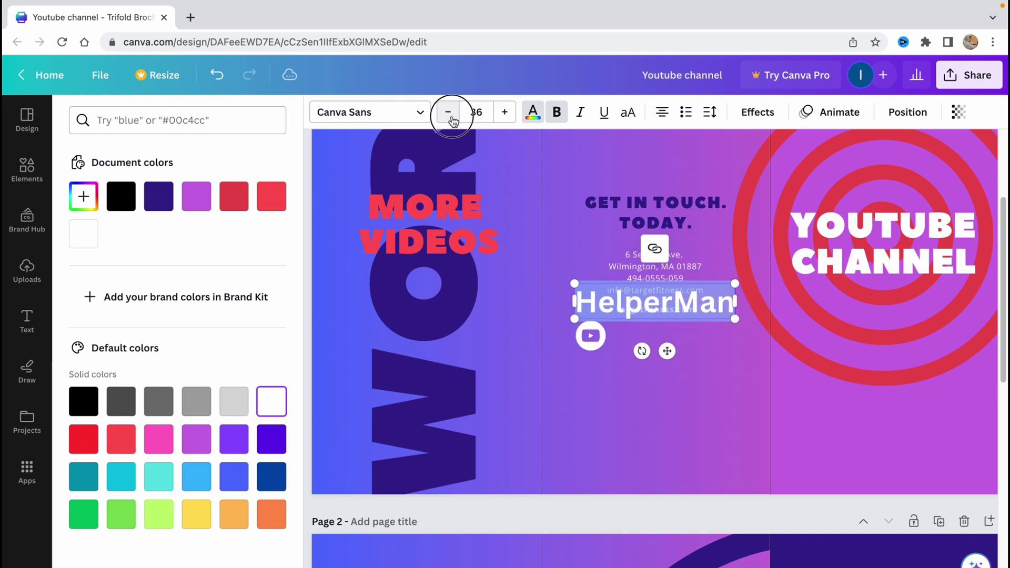
pyautogui.click(449, 113)
pyautogui.click(448, 112)
pyautogui.click(448, 112)
pyautogui.click(448, 112)
pyautogui.click(448, 112)
# - Position HelperMan beside the YouTube icon under the contact details
pyautogui.click(661, 413)
pyautogui.moveTo(654, 299); pyautogui.dragTo(676, 341)
pyautogui.moveTo(590, 336); pyautogui.dragTo(587, 335)
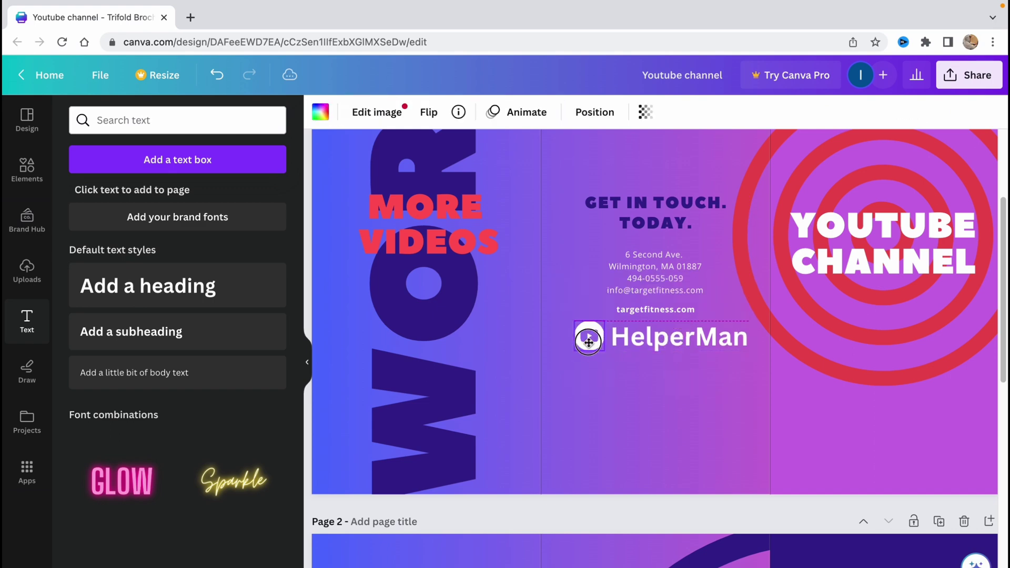
pyautogui.click(665, 348)
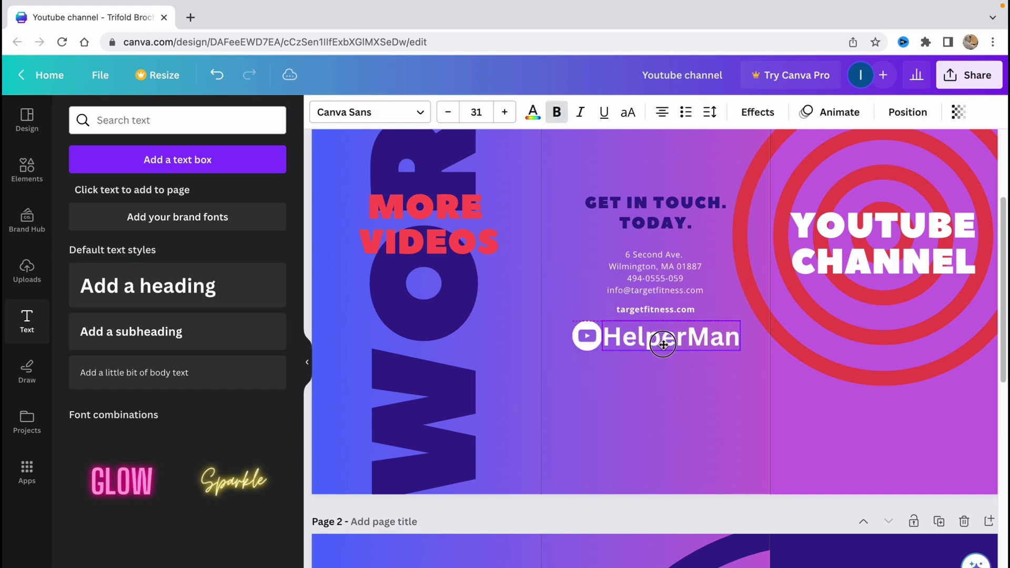
pyautogui.click(662, 415)
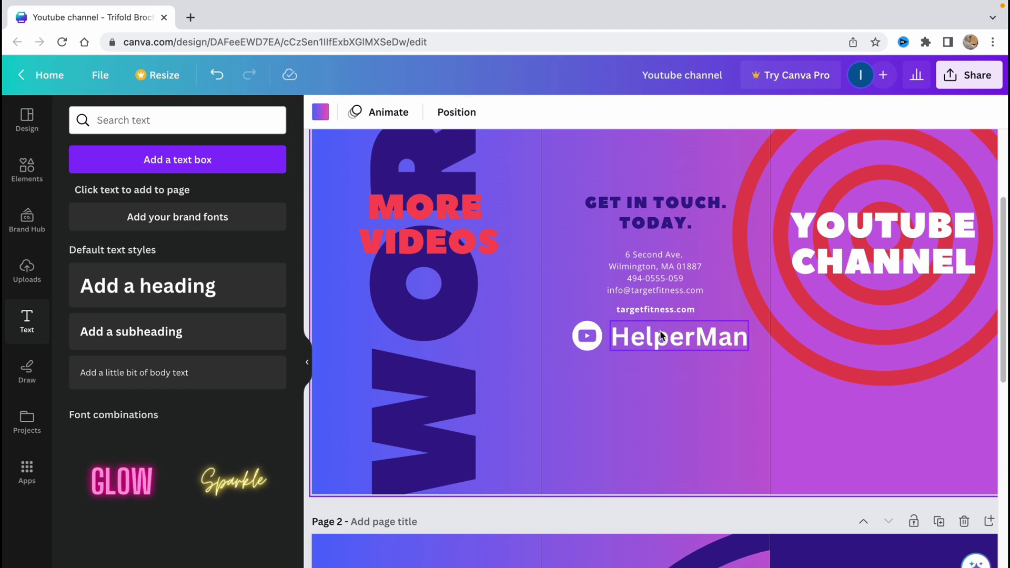
# - Inspect the targetfitness.com contact text and address lines in page 1's middle panel
pyautogui.scroll(5, 664, 291)
pyautogui.click(656, 300)
pyautogui.doubleClick(656, 299)
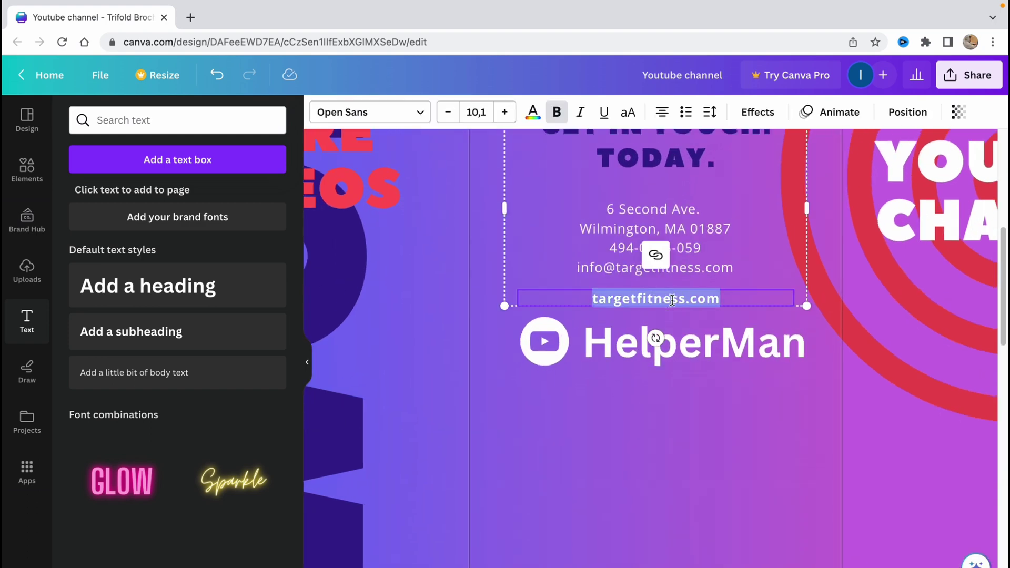
pyautogui.click(672, 300)
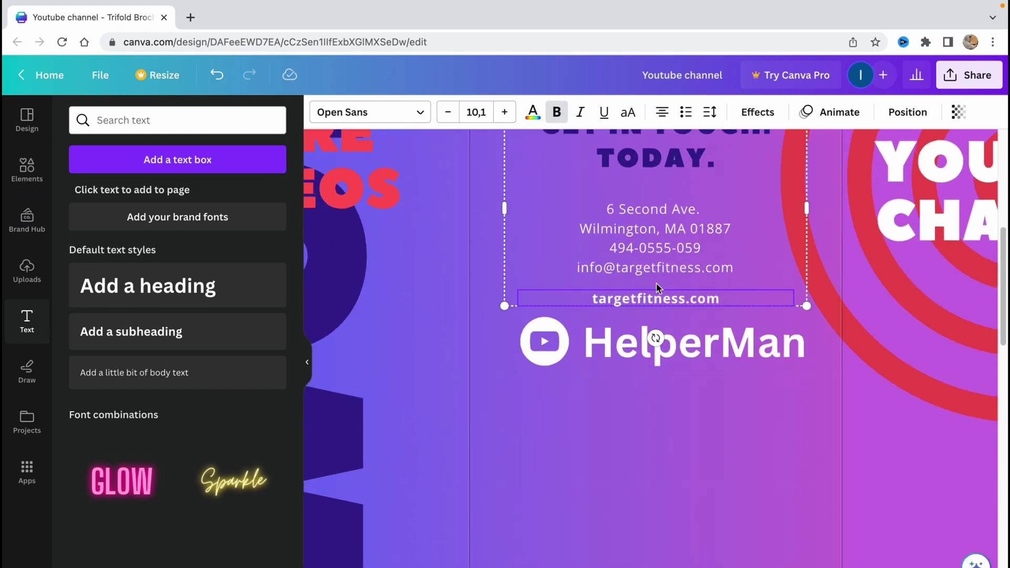
pyautogui.click(695, 268)
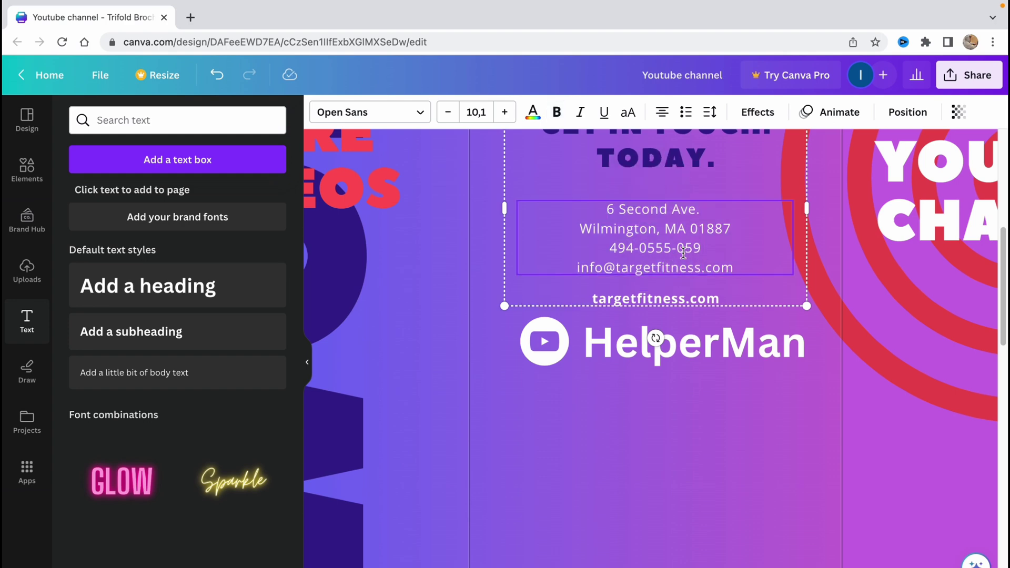
pyautogui.click(645, 453)
# - Scroll down to page 2 with the membership prices
pyautogui.keyDown('ctrl'); pyautogui.scroll(-5, 647, 428); pyautogui.keyUp('ctrl')
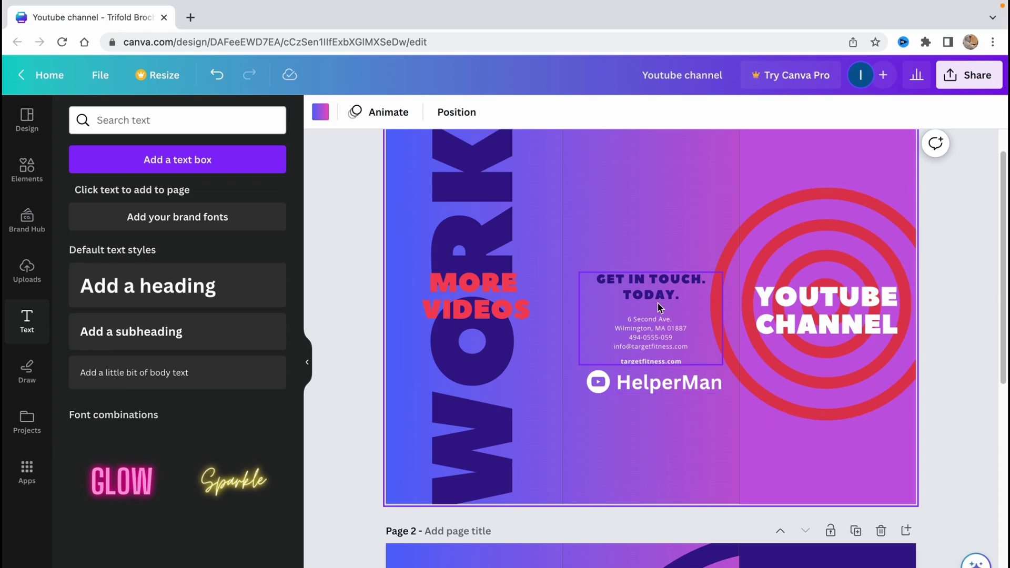
pyautogui.scroll(-4, 659, 307)
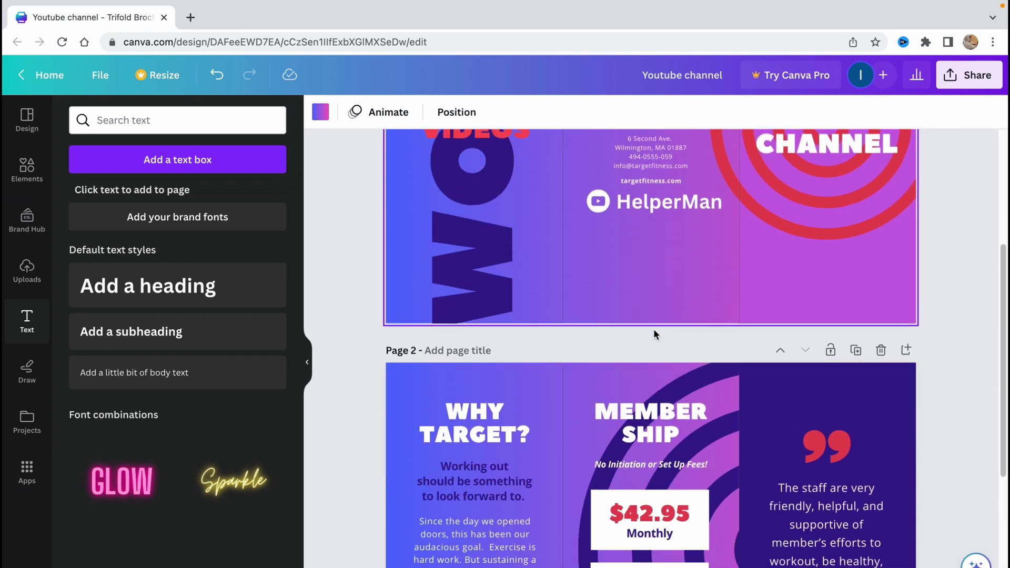
pyautogui.scroll(-4, 654, 330)
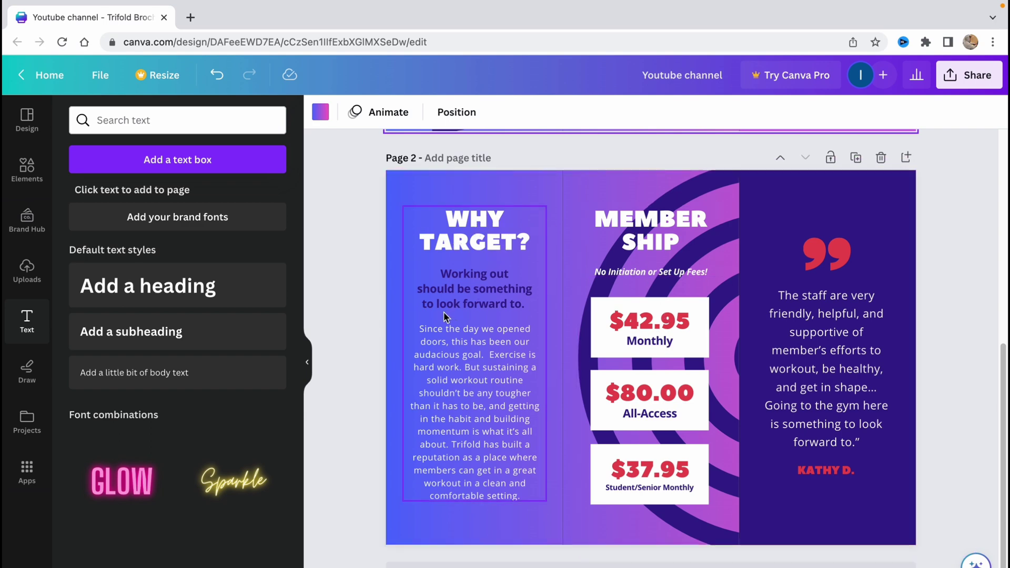
# - Change the left panel heading from WHY TARGET? to WHY YOUTUBE?
pyautogui.doubleClick(502, 241)
pyautogui.click(525, 239)
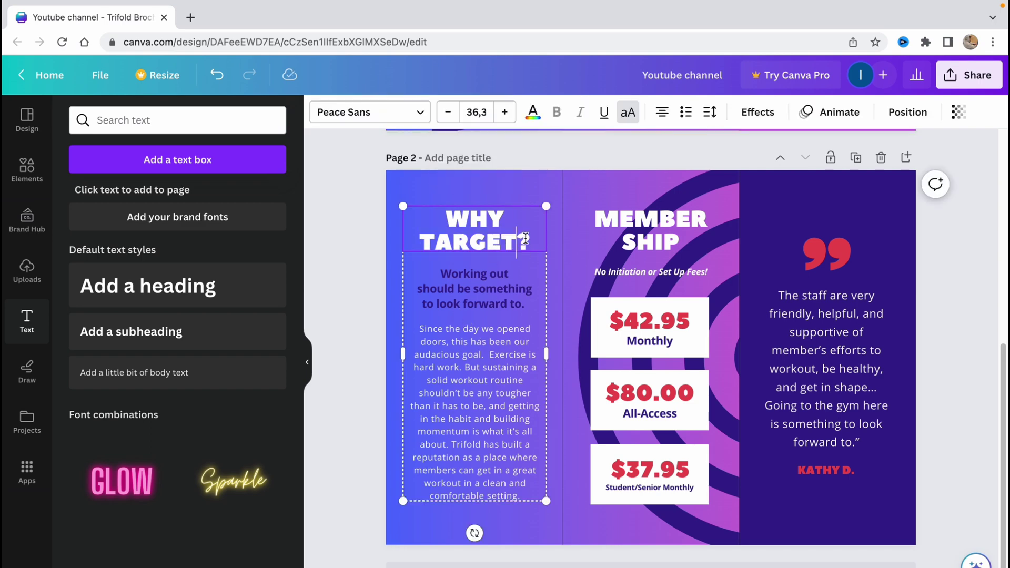
pyautogui.moveTo(520, 238); pyautogui.dragTo(442, 216)
pyautogui.doubleClick(488, 242)
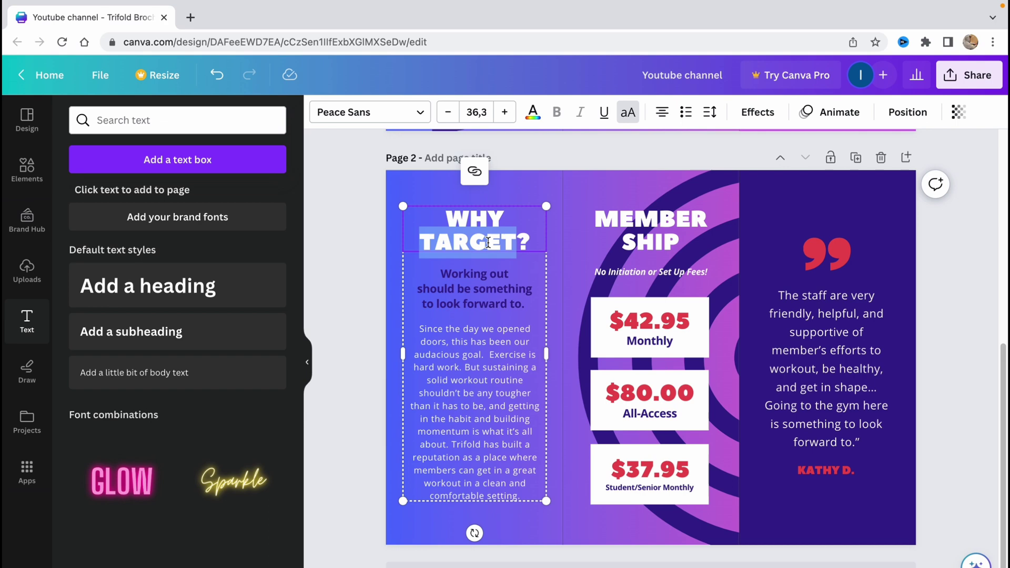
pyautogui.write('YOUTUBE?')
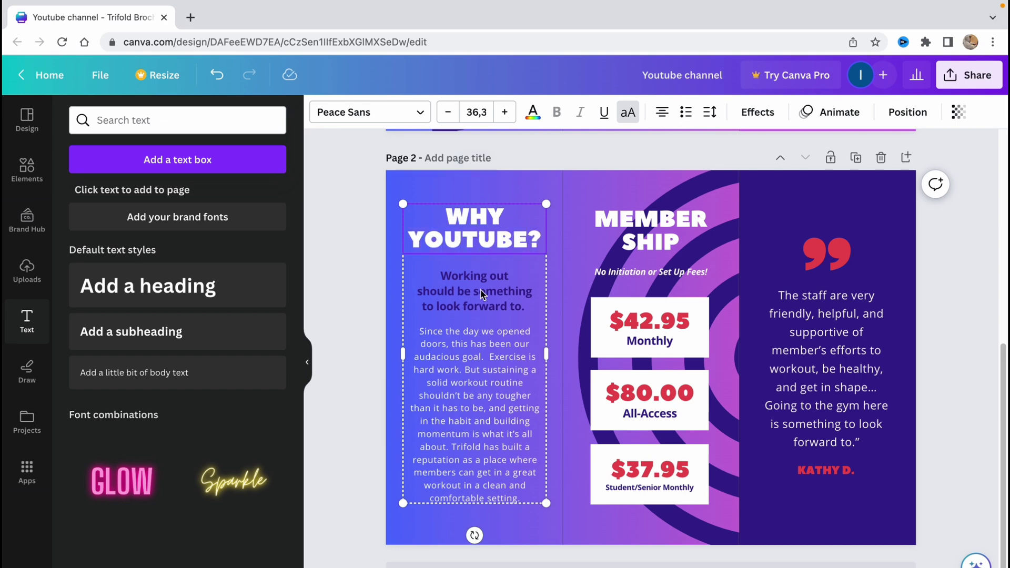
# - Replace the subheading with 'Making videos can lead you to your dreams'
pyautogui.doubleClick(485, 278)
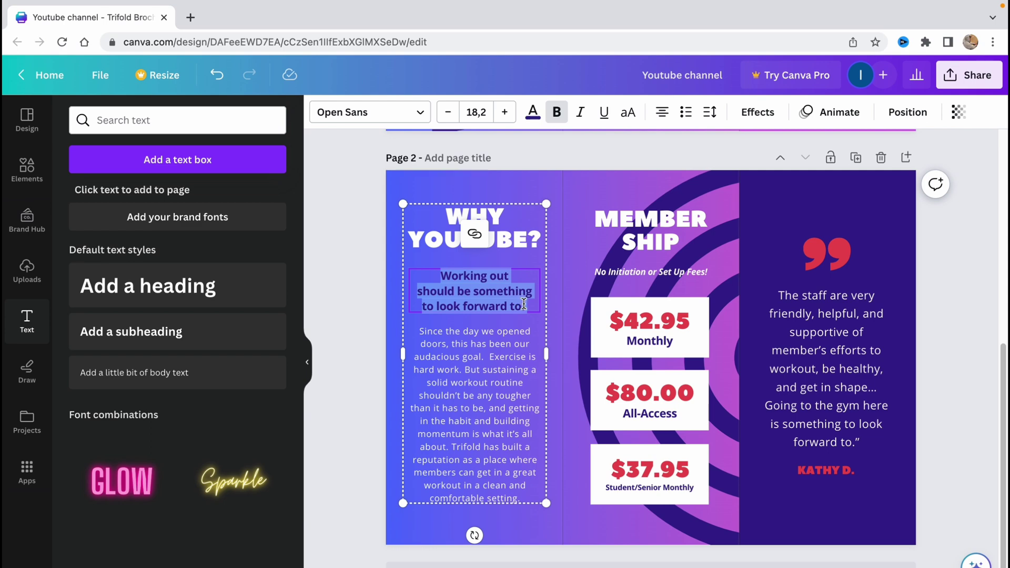
pyautogui.moveTo(524, 305); pyautogui.dragTo(446, 275)
pyautogui.write('Makeng')
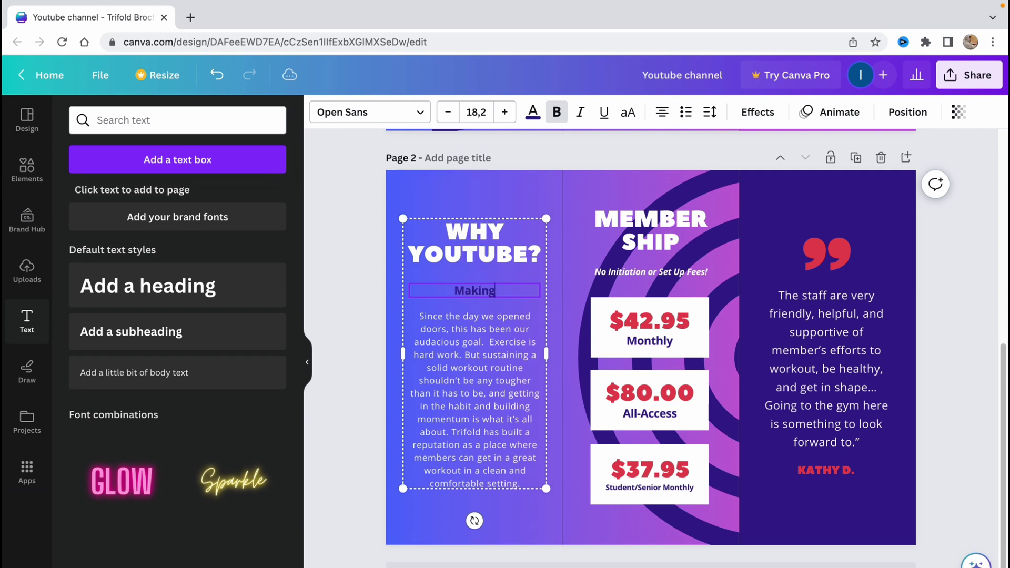
pyautogui.write(' videos ca')
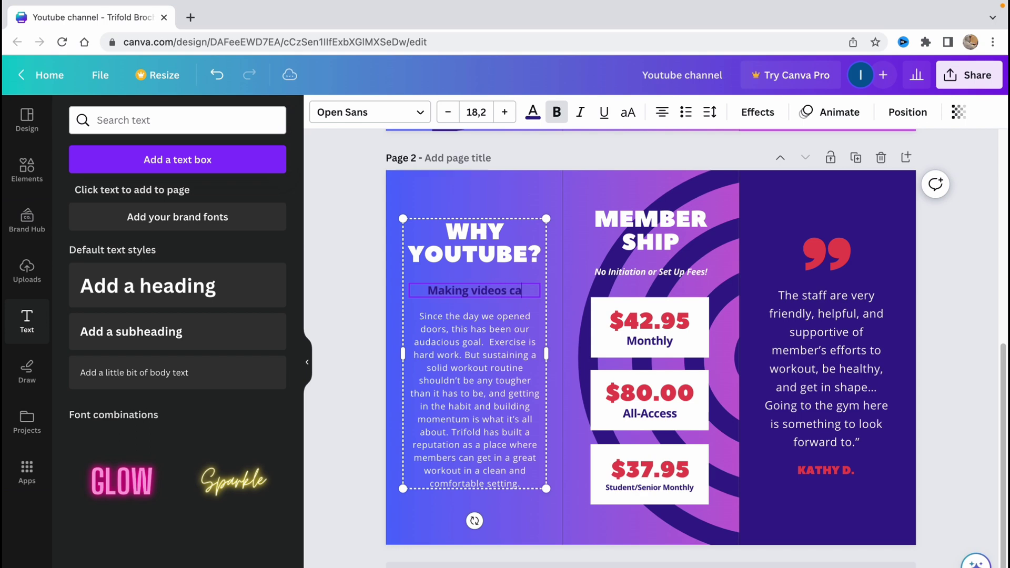
pyautogui.write('n lead you')
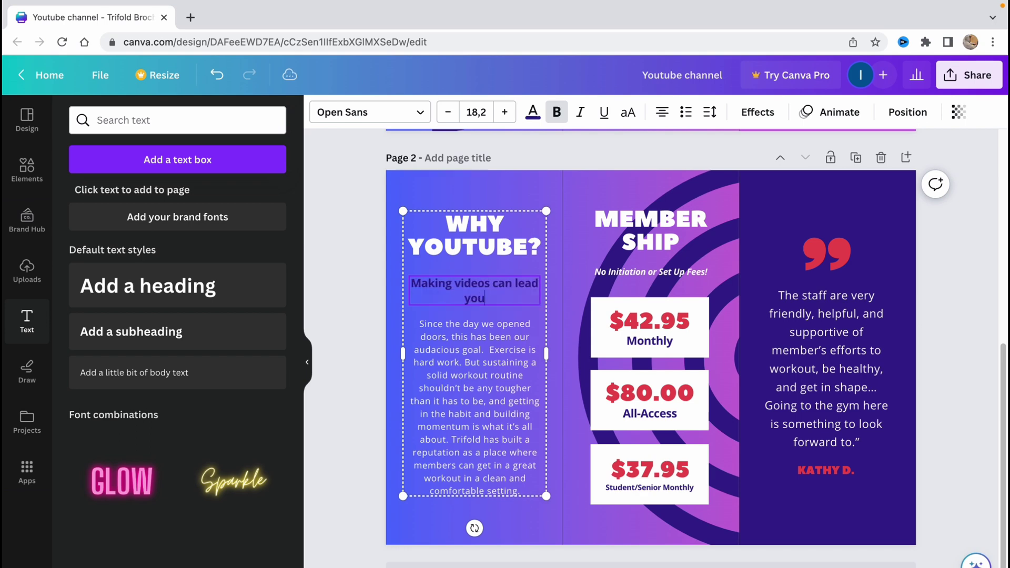
pyautogui.write(' to your dreams')
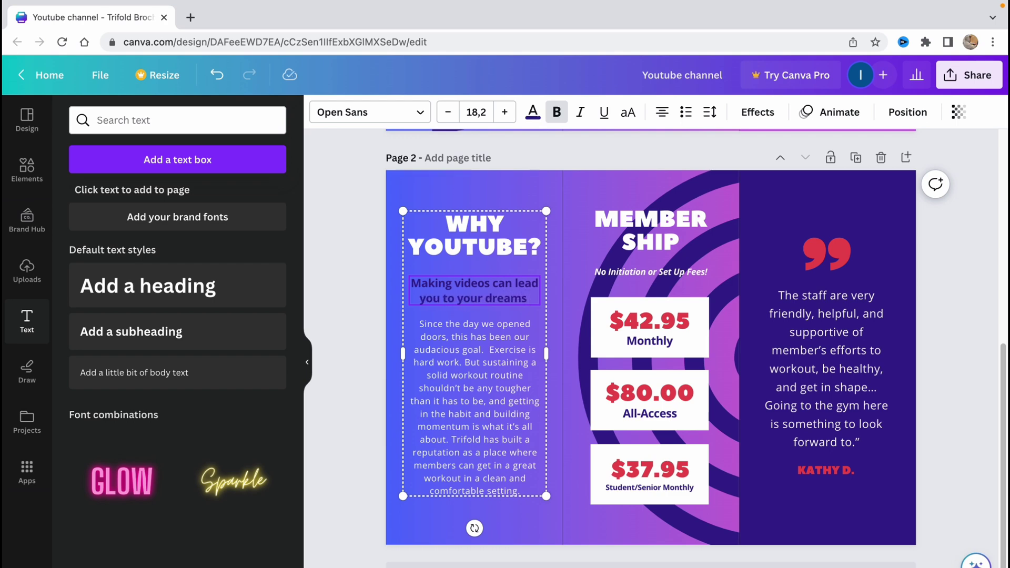
pyautogui.click(349, 224)
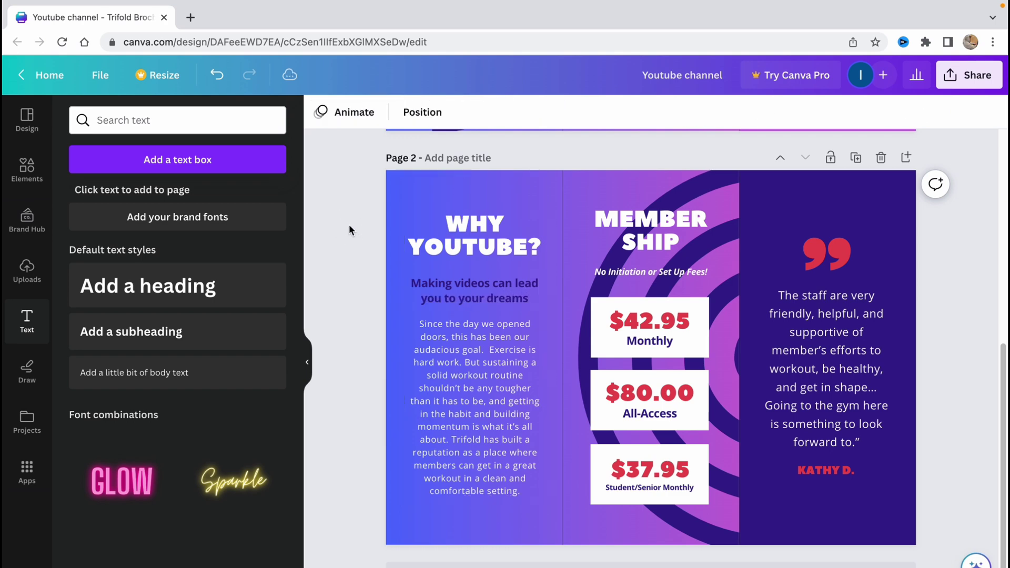
# - Delete the body paragraph from the left panel's text group
pyautogui.click(472, 374)
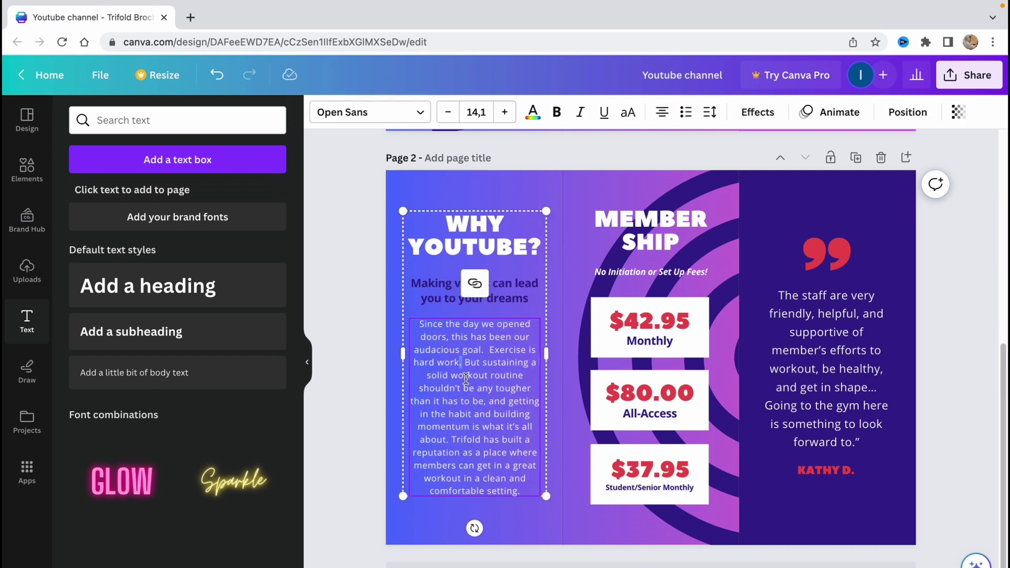
pyautogui.doubleClick(466, 378)
pyautogui.press('BackSpace')
# - Change the Monthly membership price from $42.95 to $9.95
pyautogui.click(326, 440)
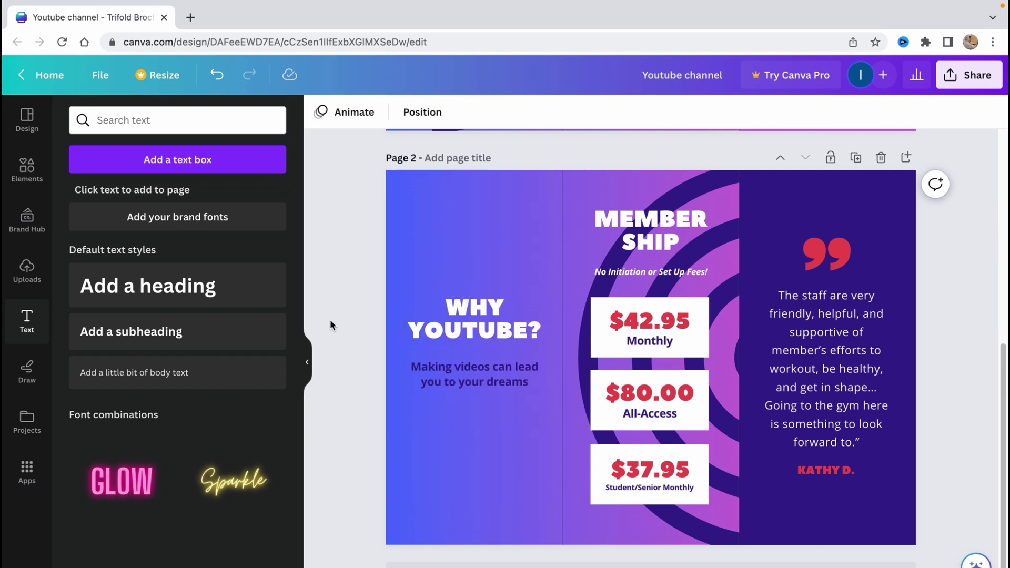
pyautogui.scroll(2, 512, 388)
pyautogui.scroll(6, 512, 388)
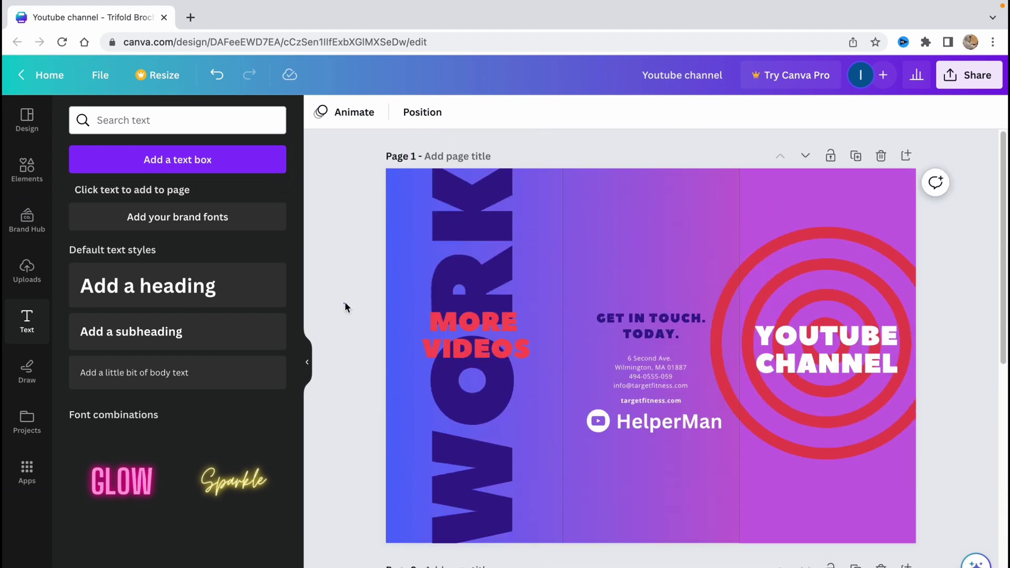
pyautogui.scroll(-6, 438, 357)
pyautogui.scroll(3, 440, 356)
pyautogui.scroll(-4, 505, 368)
pyautogui.scroll(-1, 573, 381)
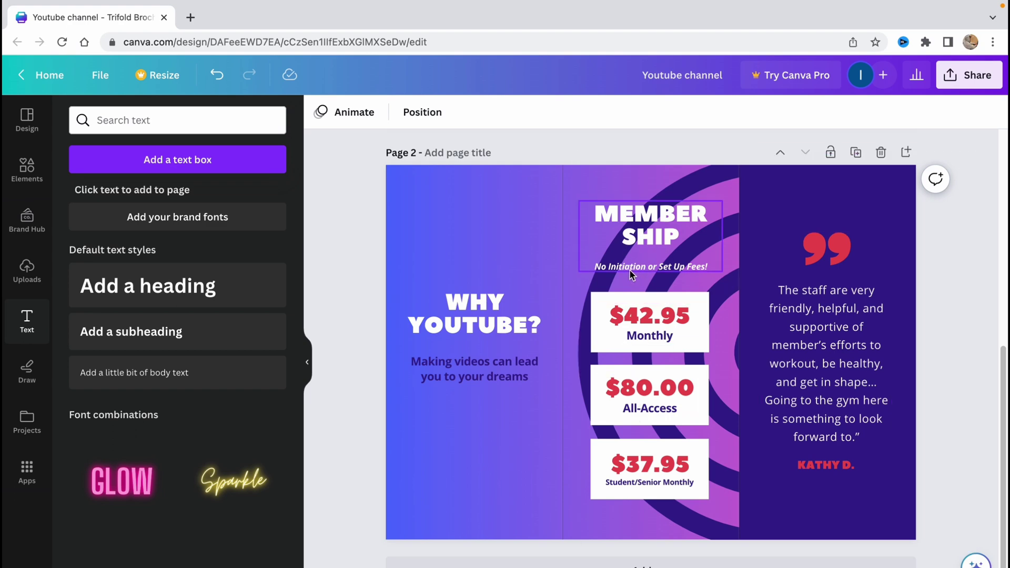
pyautogui.click(640, 317)
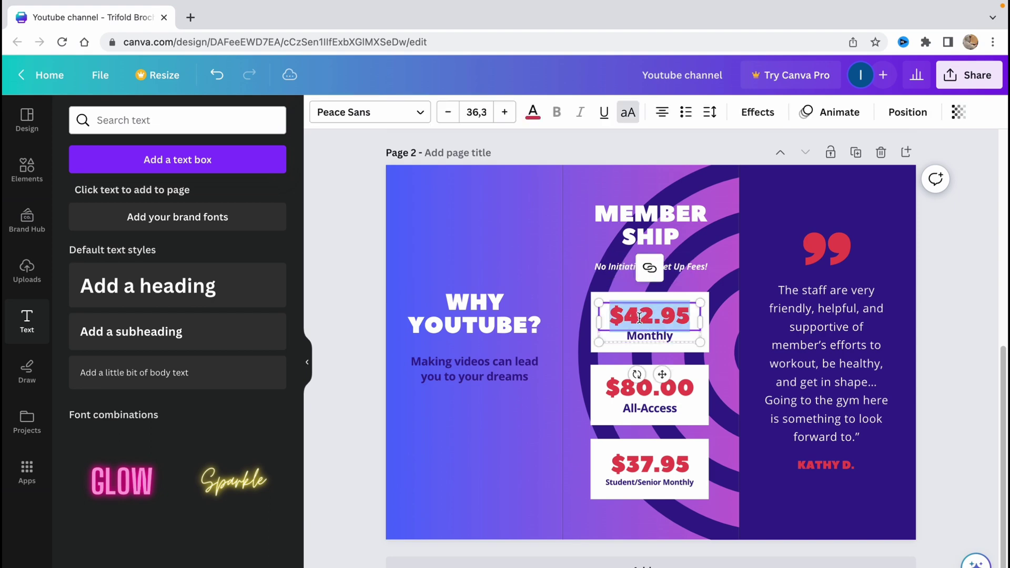
pyautogui.click(631, 316)
pyautogui.moveTo(632, 316); pyautogui.dragTo(651, 315)
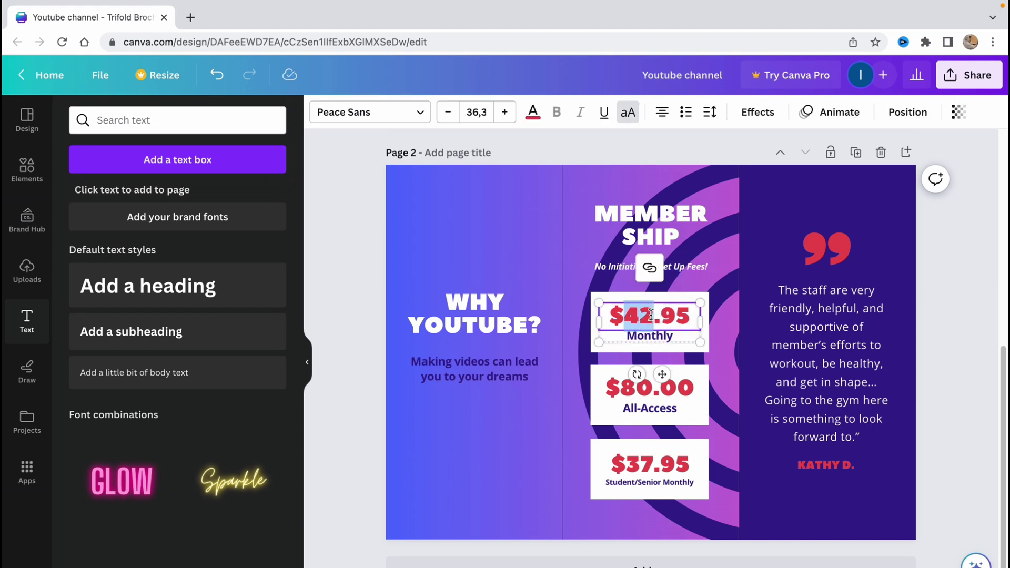
pyautogui.write('9')
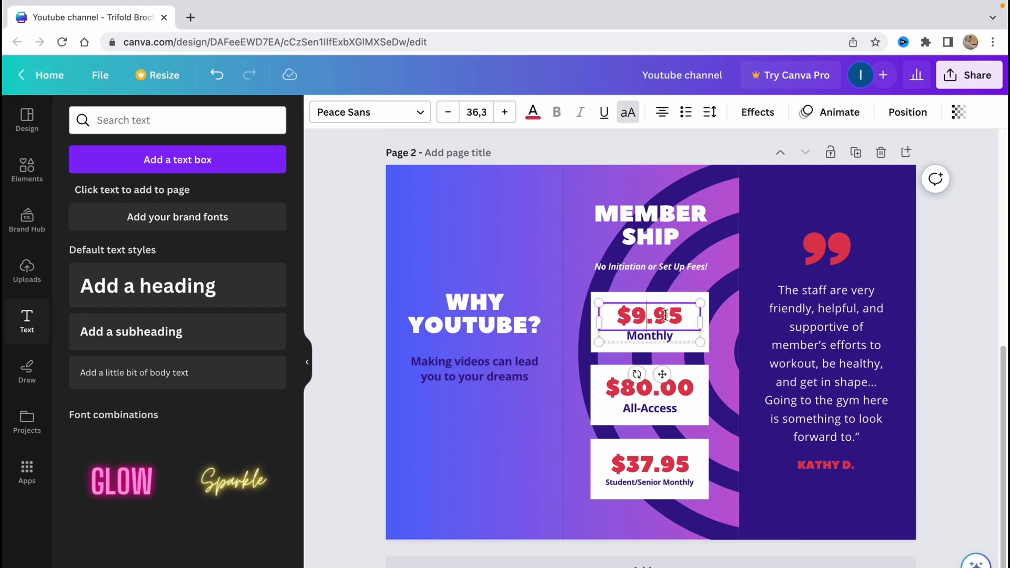
# - Change the All-Access price to $99.00 and Student/Senior Monthly to $5.95
pyautogui.click(623, 387)
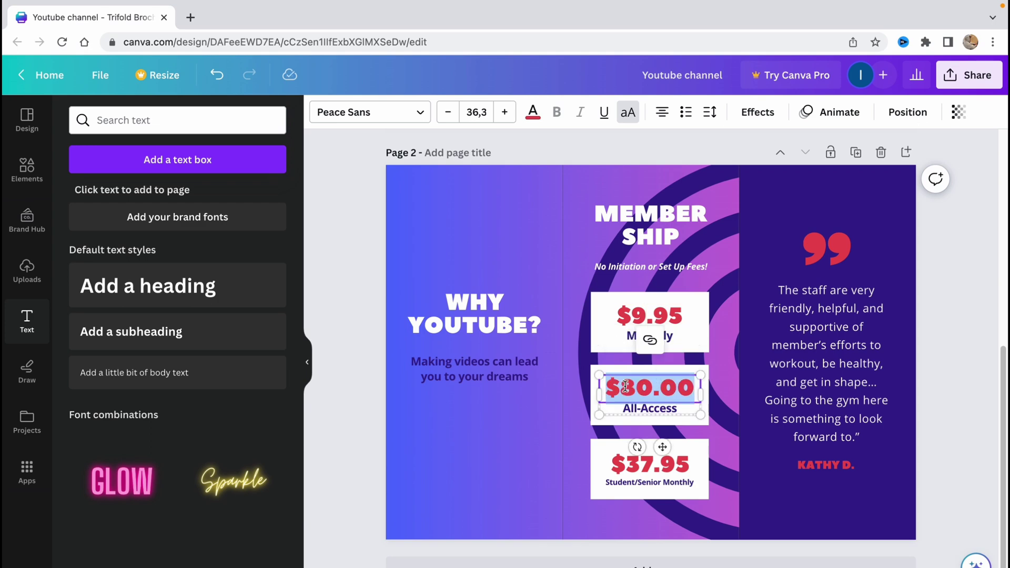
pyautogui.moveTo(653, 387); pyautogui.dragTo(614, 384)
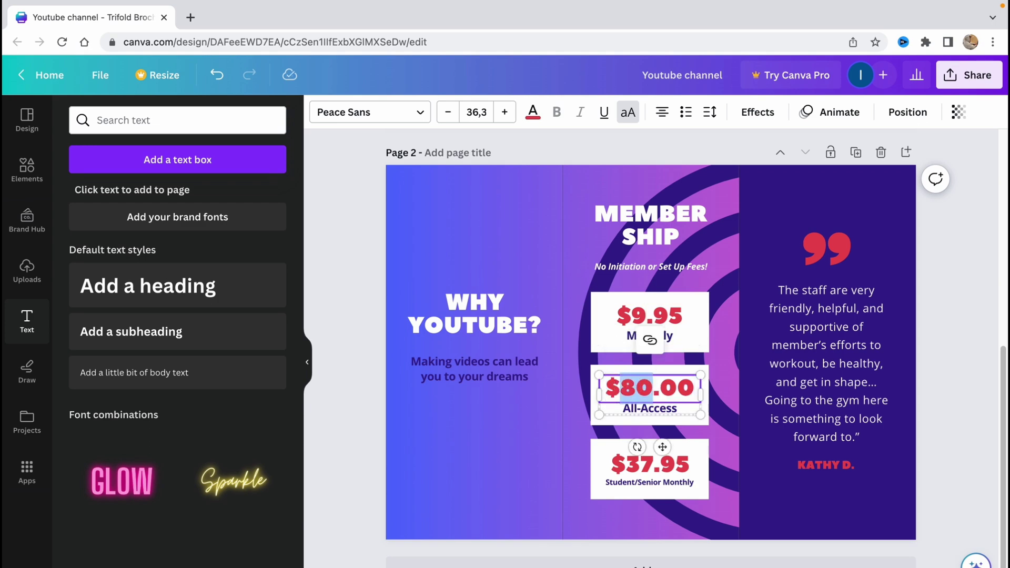
pyautogui.write('99')
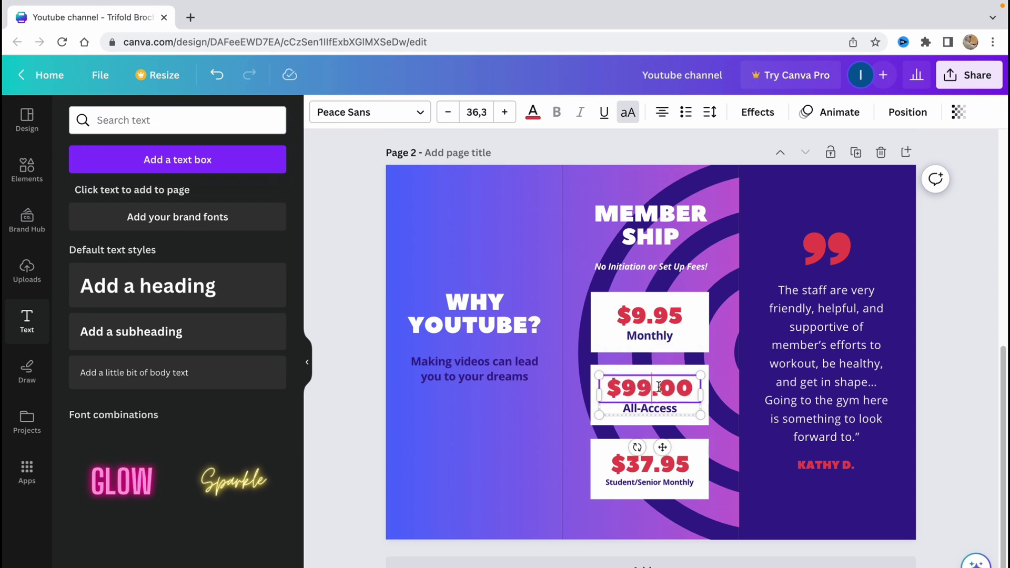
pyautogui.click(647, 478)
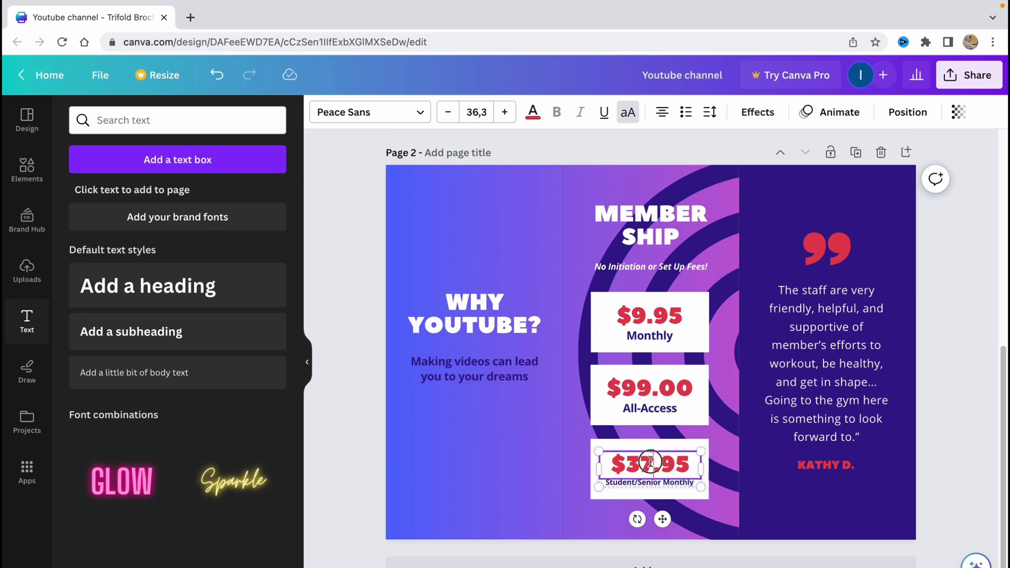
pyautogui.moveTo(653, 462); pyautogui.dragTo(629, 461)
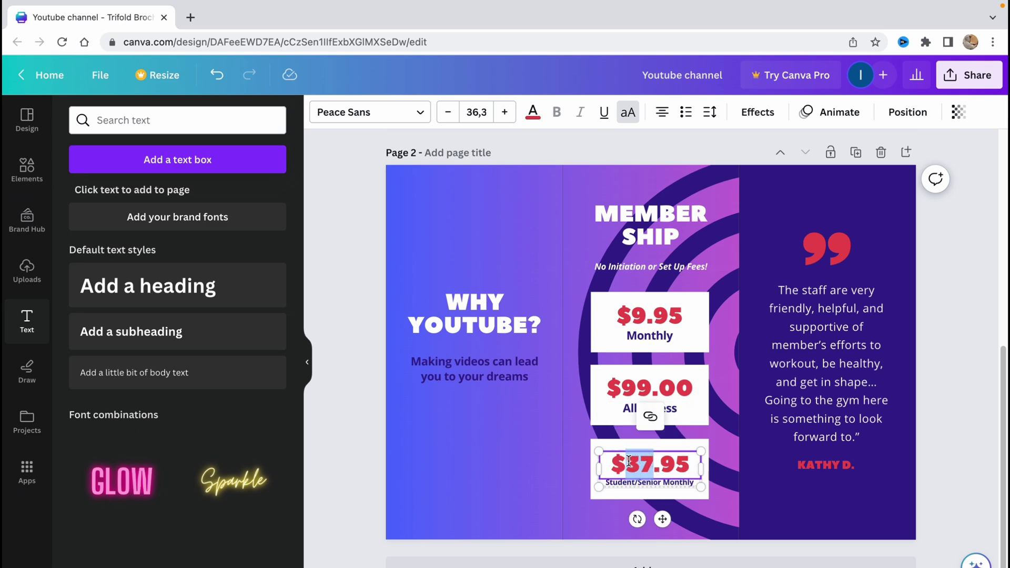
pyautogui.write('5')
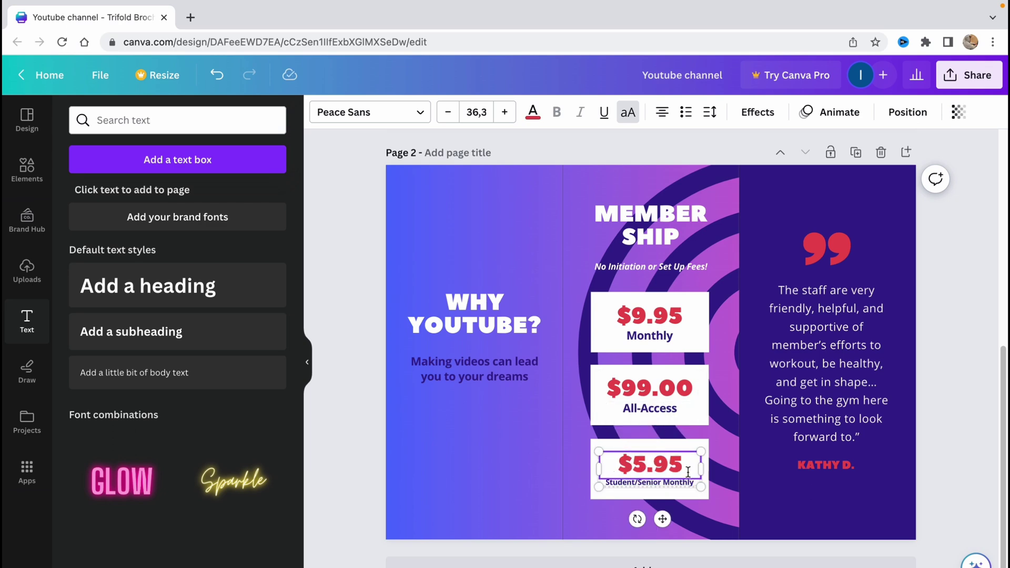
pyautogui.click(962, 357)
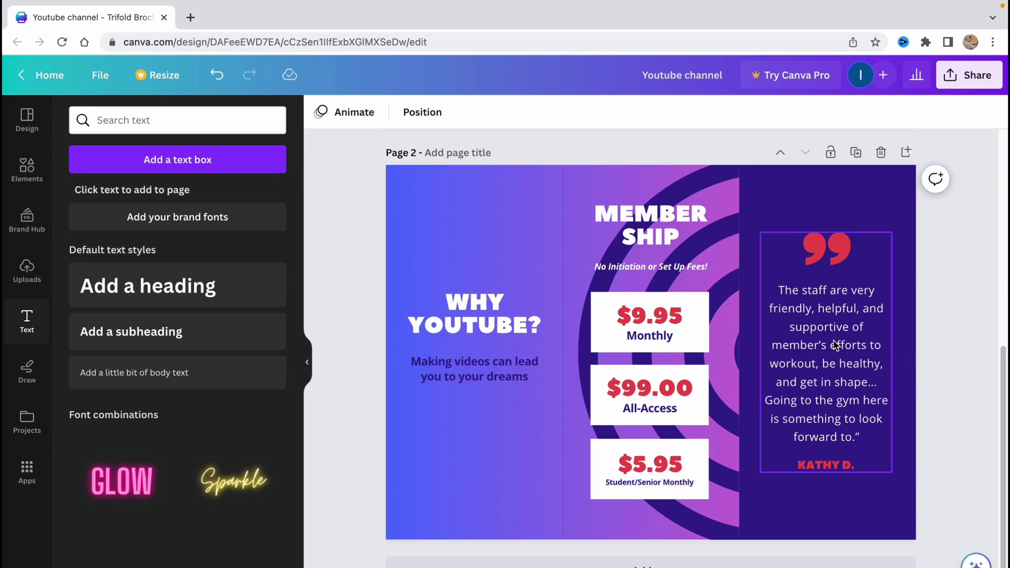
# - Replace the quote with 'Make more videos and everything will be ok' credited to HELPERMAN
pyautogui.scroll(1, 839, 349)
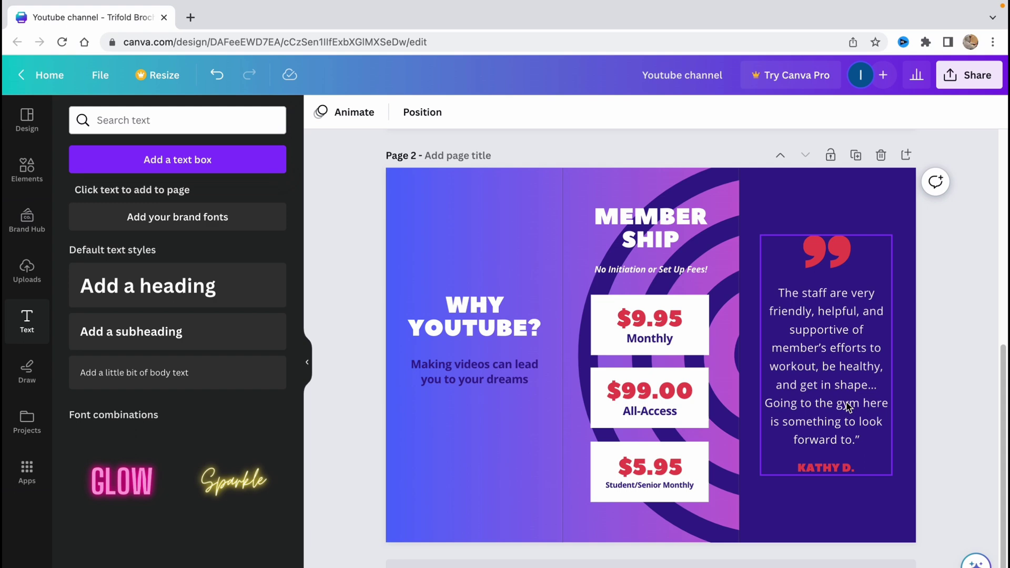
pyautogui.doubleClick(841, 438)
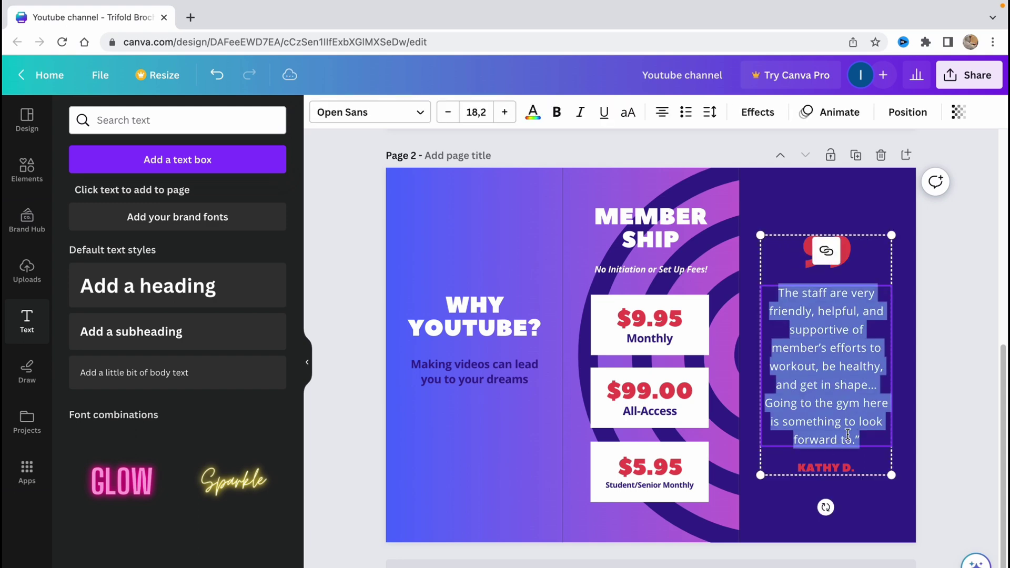
pyautogui.moveTo(855, 438)
pyautogui.mouseDown()
pyautogui.moveTo(816, 329)
pyautogui.moveTo(783, 292)
pyautogui.moveTo(863, 350)
pyautogui.moveTo(852, 438)
pyautogui.mouseUp()
pyautogui.write('Mak')
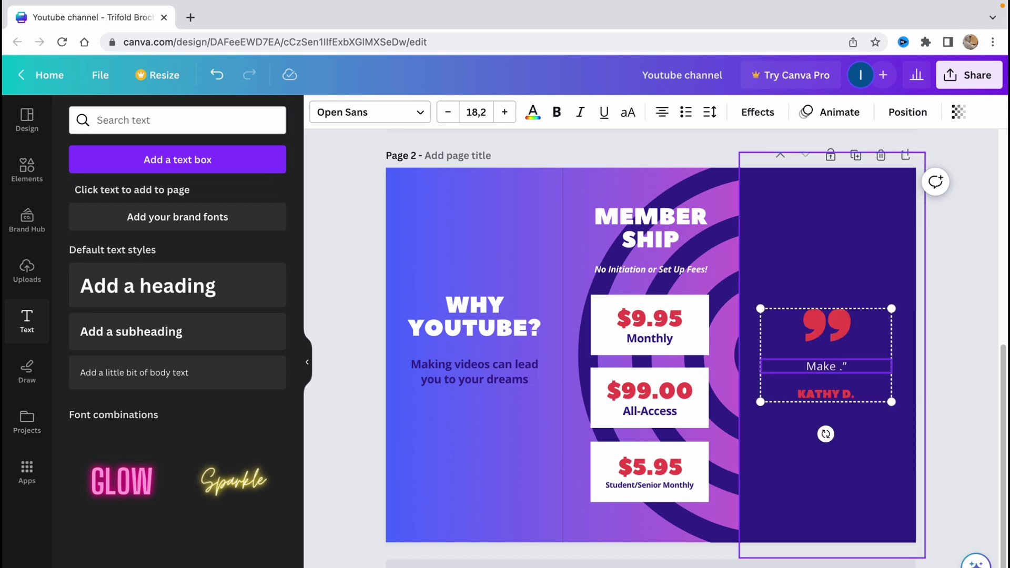
pyautogui.write('e more videos and')
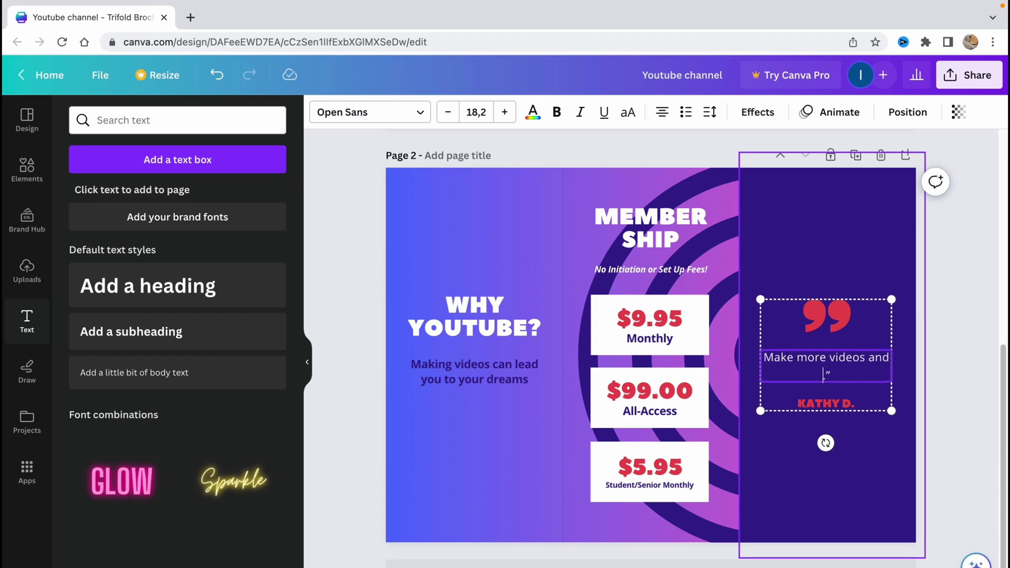
pyautogui.write(' everything will be ok')
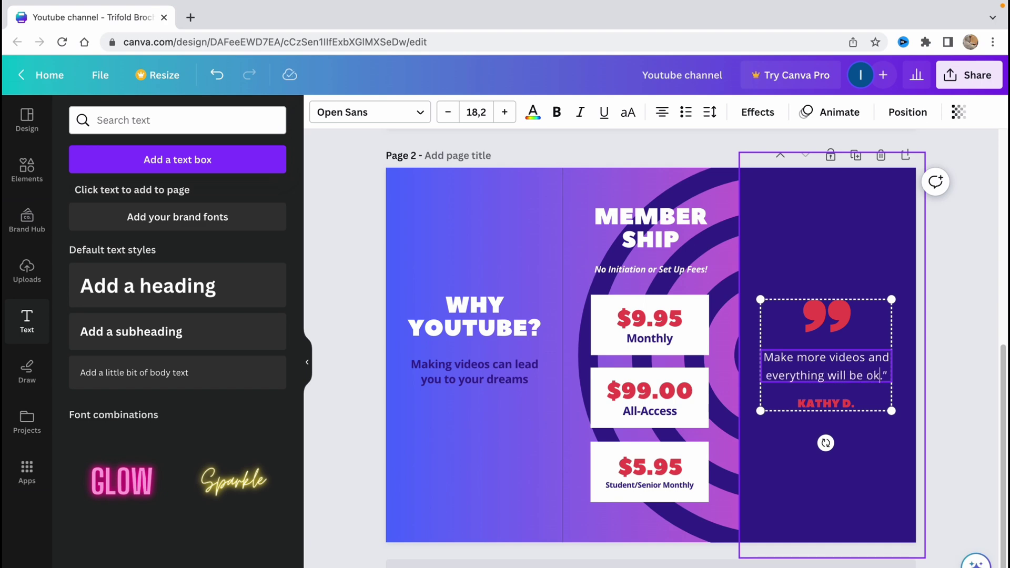
pyautogui.doubleClick(832, 403)
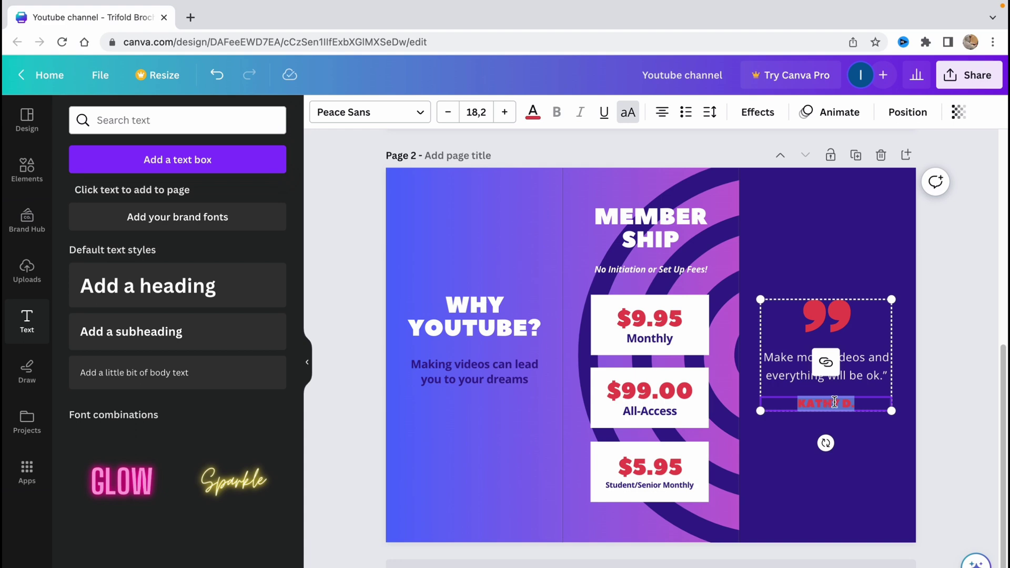
pyautogui.write('HELPER')
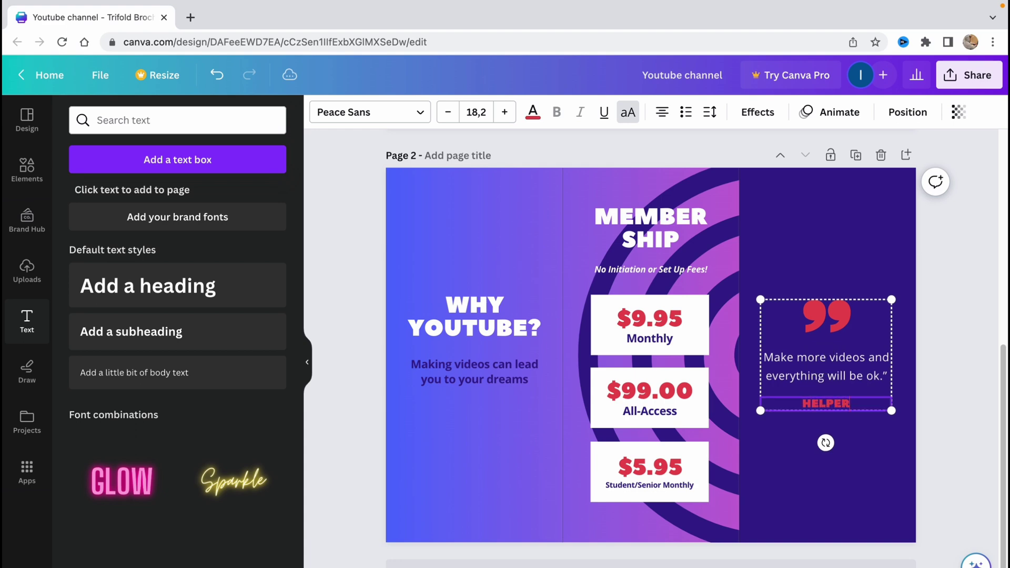
pyautogui.write('MAN')
# - Deselect the edited text and browse the sidebar's Draw, Uploads and Text panels
pyautogui.click(947, 268)
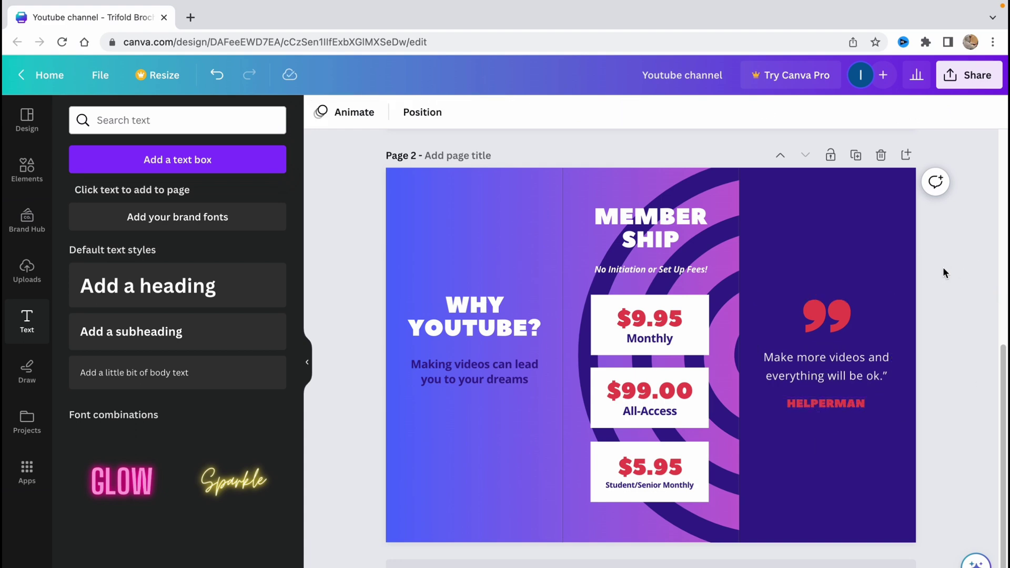
pyautogui.scroll(4, 759, 336)
pyautogui.scroll(3, 759, 336)
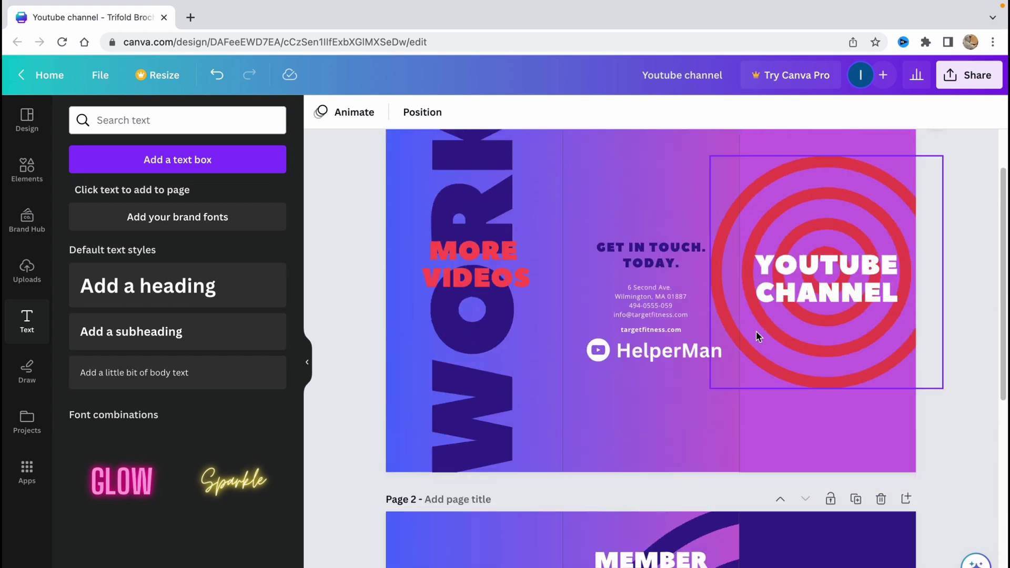
pyautogui.scroll(2, 759, 335)
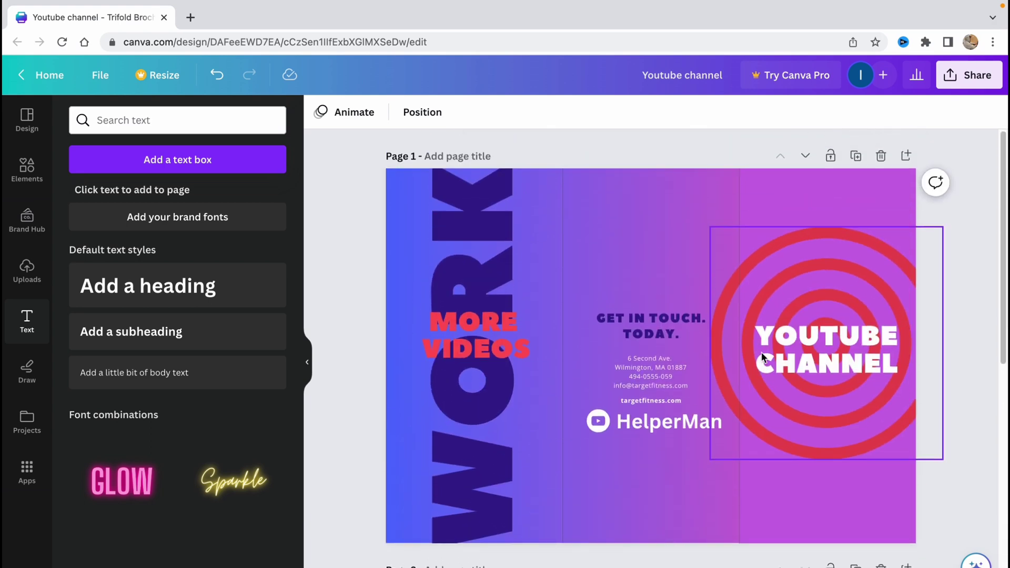
pyautogui.scroll(-8, 763, 355)
pyautogui.scroll(-1, 764, 357)
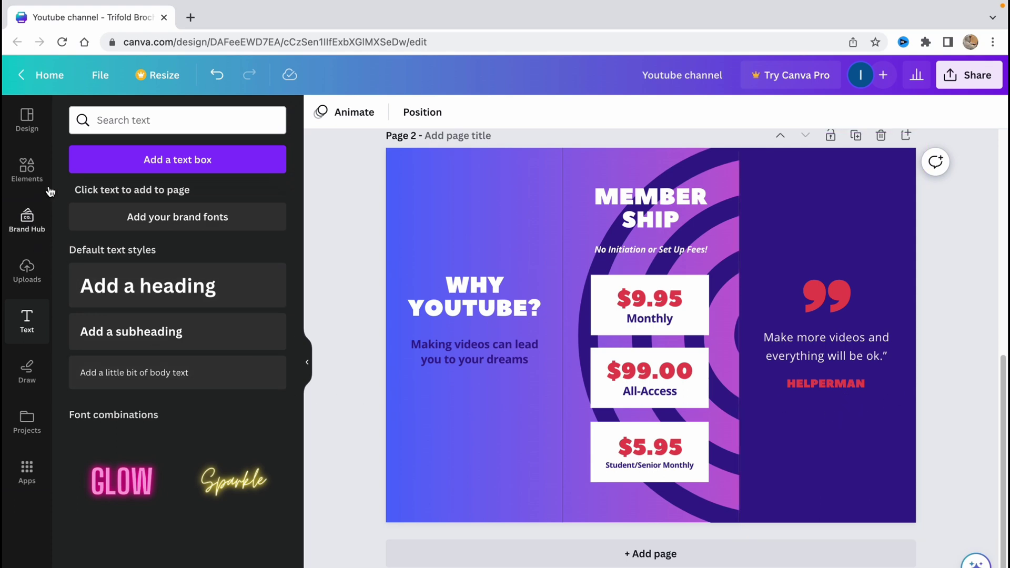
pyautogui.scroll(1, 778, 440)
pyautogui.click(21, 377)
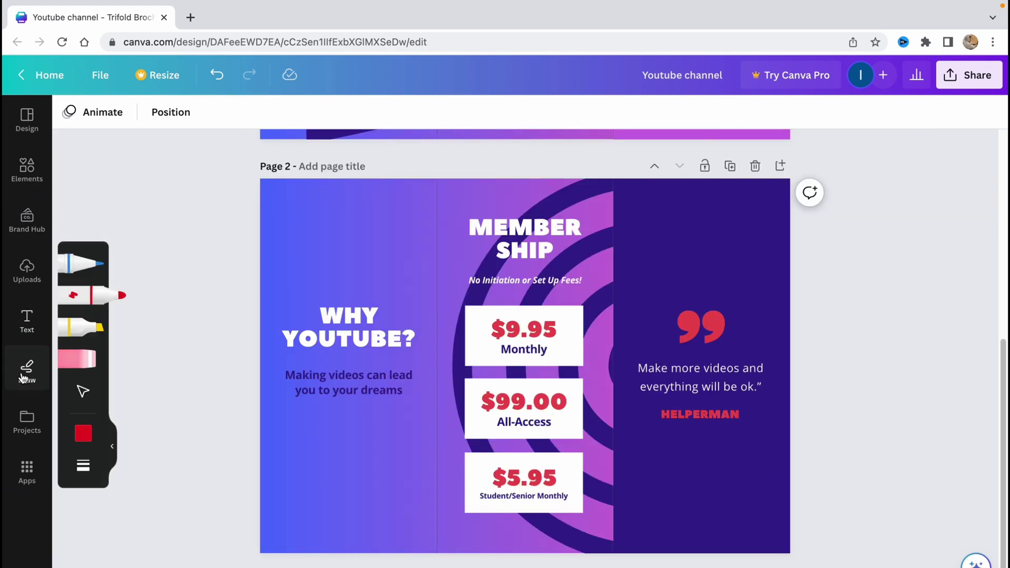
pyautogui.click(25, 336)
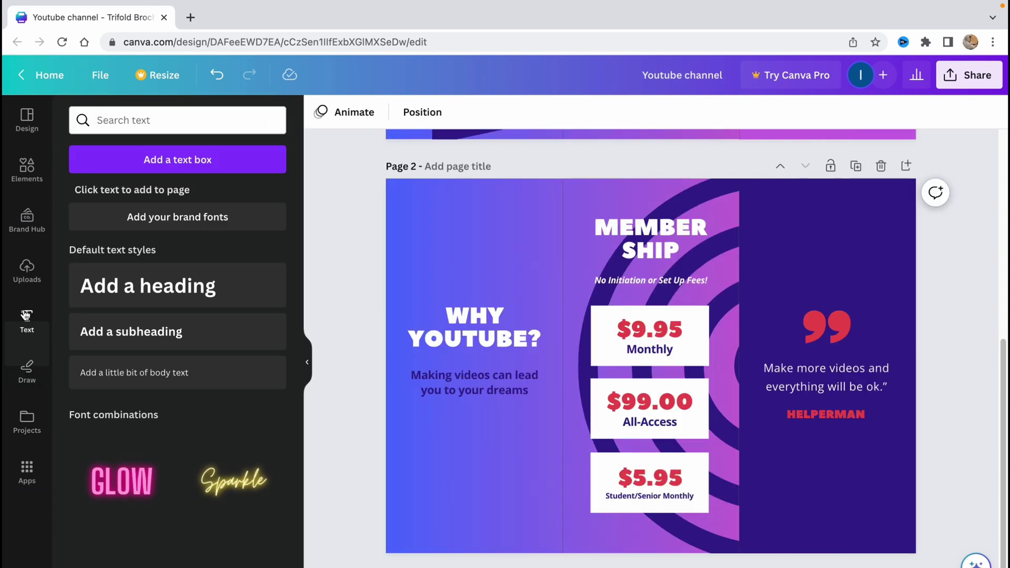
pyautogui.click(25, 278)
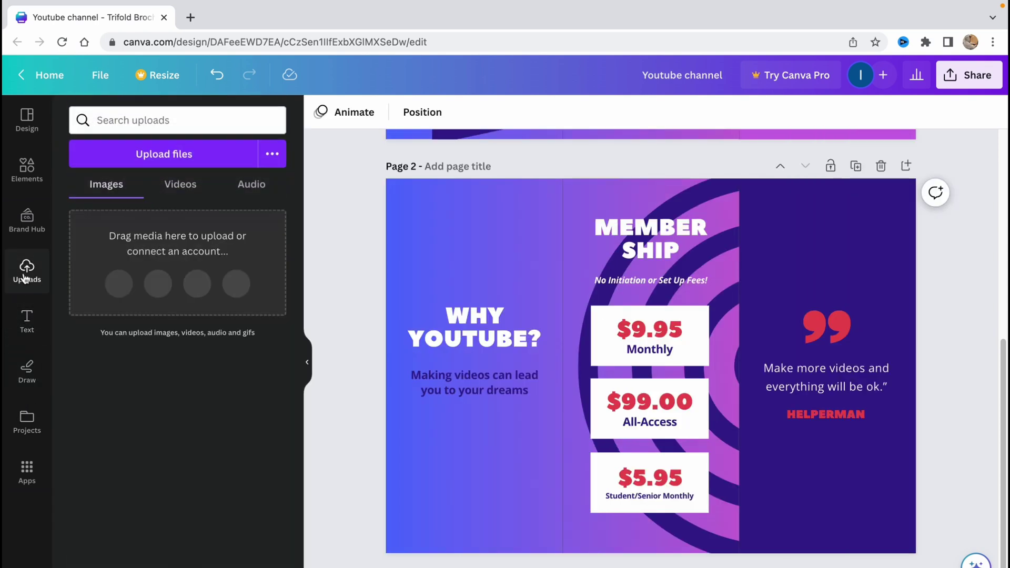
pyautogui.click(27, 321)
# - Place a shrunken red YouTube play graphic above WHY YOUTUBE?, discarding a camera photo
pyautogui.click(27, 168)
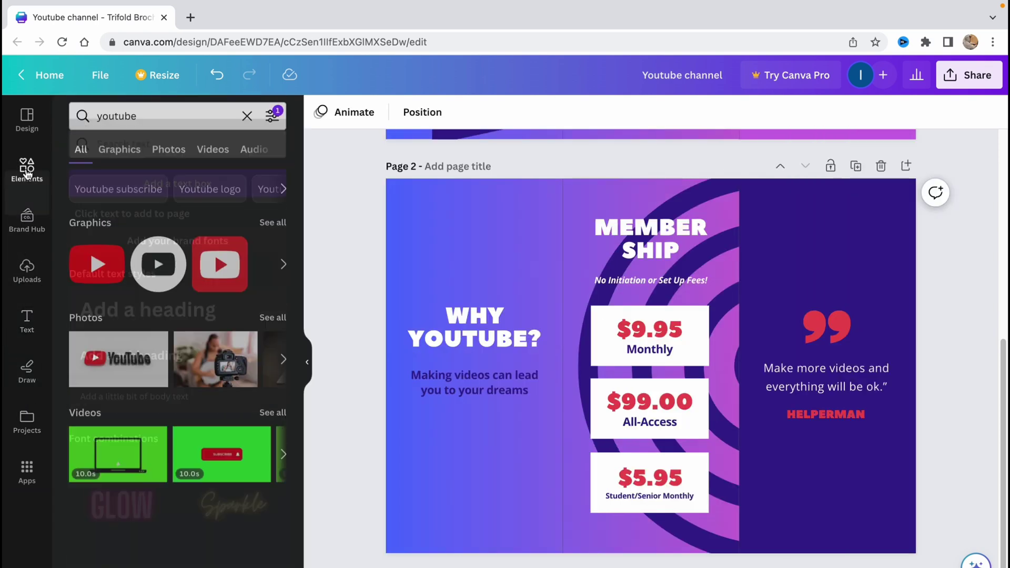
pyautogui.moveTo(224, 371); pyautogui.dragTo(342, 230)
pyautogui.press('Delete')
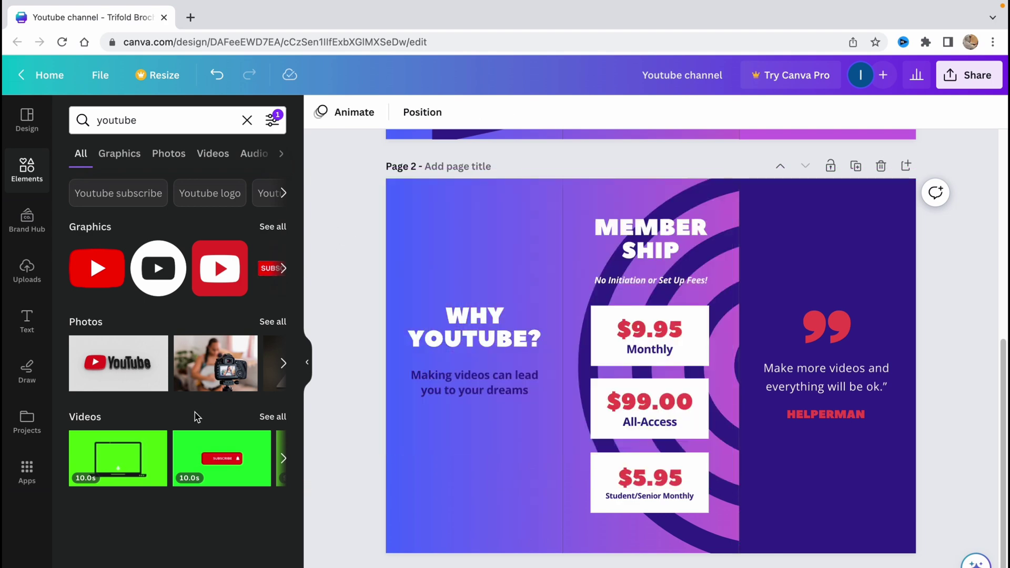
pyautogui.moveTo(85, 261); pyautogui.dragTo(446, 251)
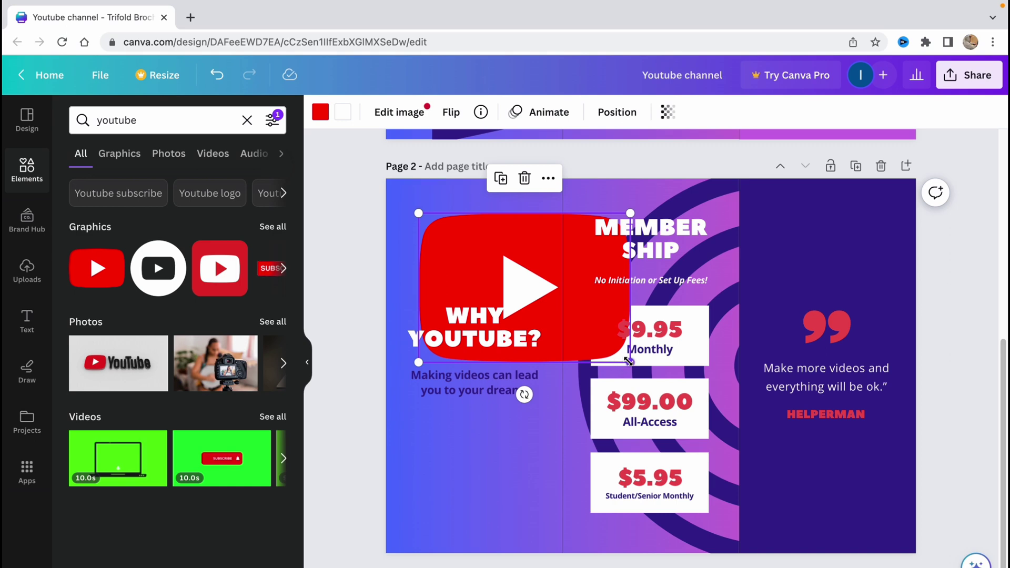
pyautogui.moveTo(628, 361); pyautogui.dragTo(516, 282)
pyautogui.moveTo(462, 245); pyautogui.dragTo(472, 254)
# - Add a smaller YouTube app icon centred below the tagline
pyautogui.moveTo(210, 277); pyautogui.dragTo(544, 513)
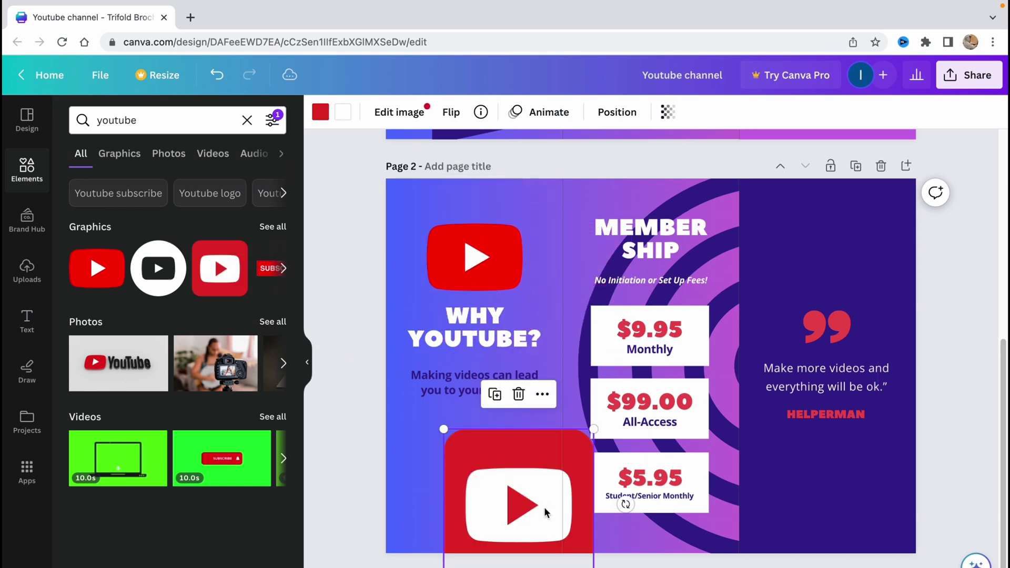
pyautogui.moveTo(626, 504); pyautogui.dragTo(539, 524)
pyautogui.moveTo(488, 486)
pyautogui.mouseDown()
pyautogui.moveTo(477, 468)
pyautogui.moveTo(487, 471)
pyautogui.mouseUp()
pyautogui.press('Escape')
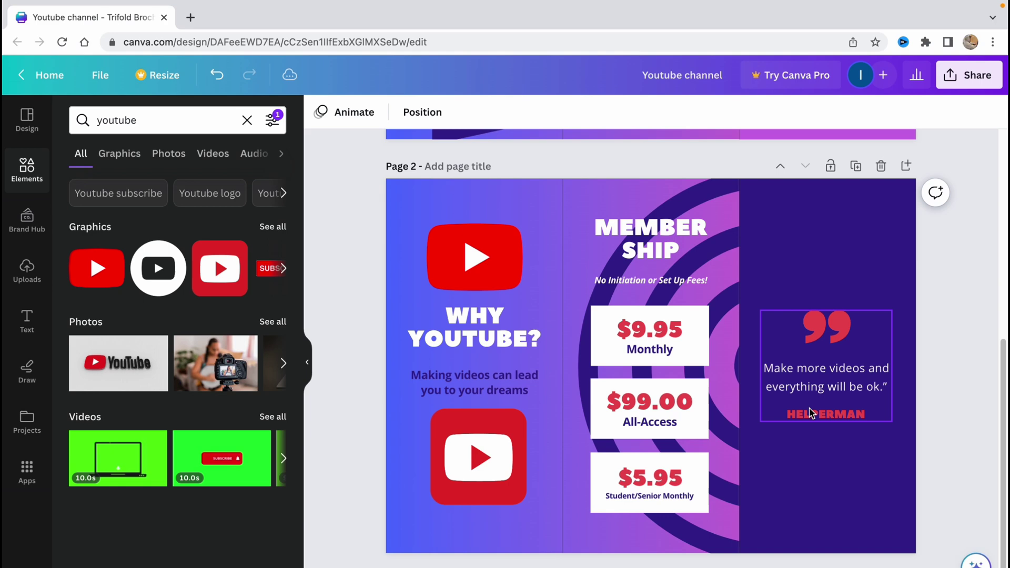
pyautogui.scroll(1, 648, 440)
pyautogui.scroll(10, 649, 440)
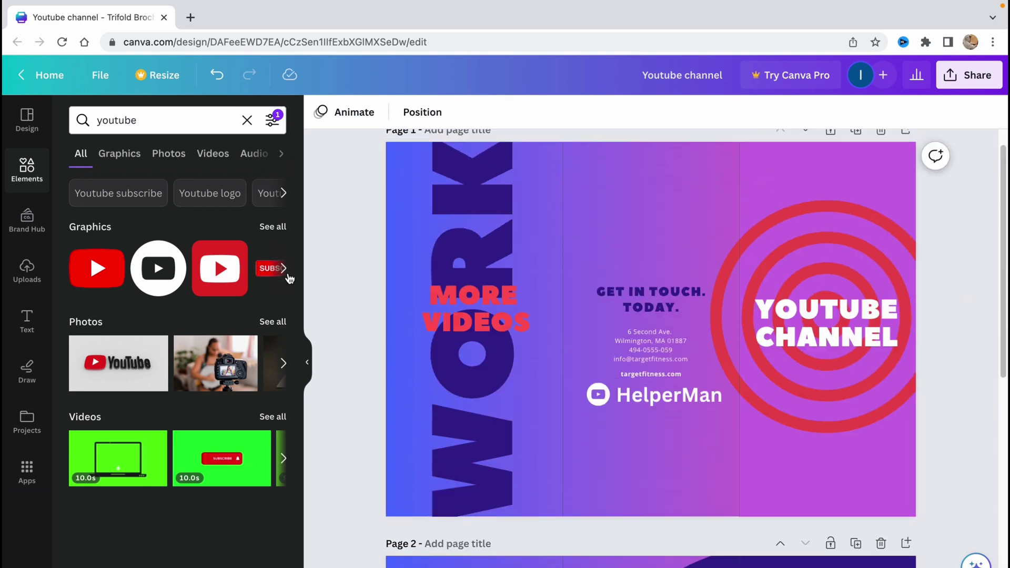
pyautogui.click(288, 272)
pyautogui.click(288, 272)
pyautogui.moveTo(97, 269); pyautogui.dragTo(728, 464)
pyautogui.moveTo(823, 478); pyautogui.dragTo(541, 419)
pyautogui.moveTo(530, 372); pyautogui.dragTo(690, 444)
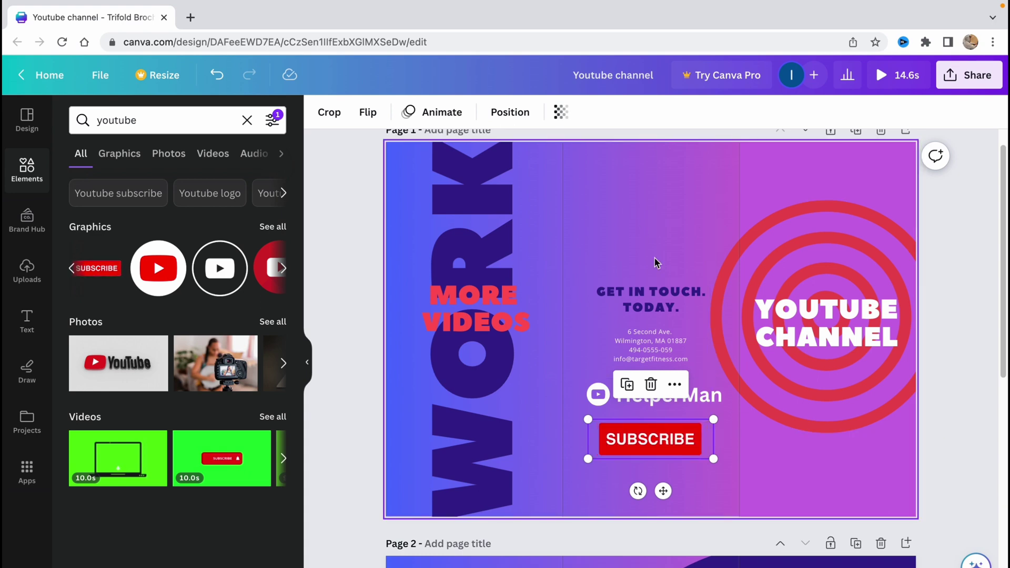
pyautogui.click(958, 198)
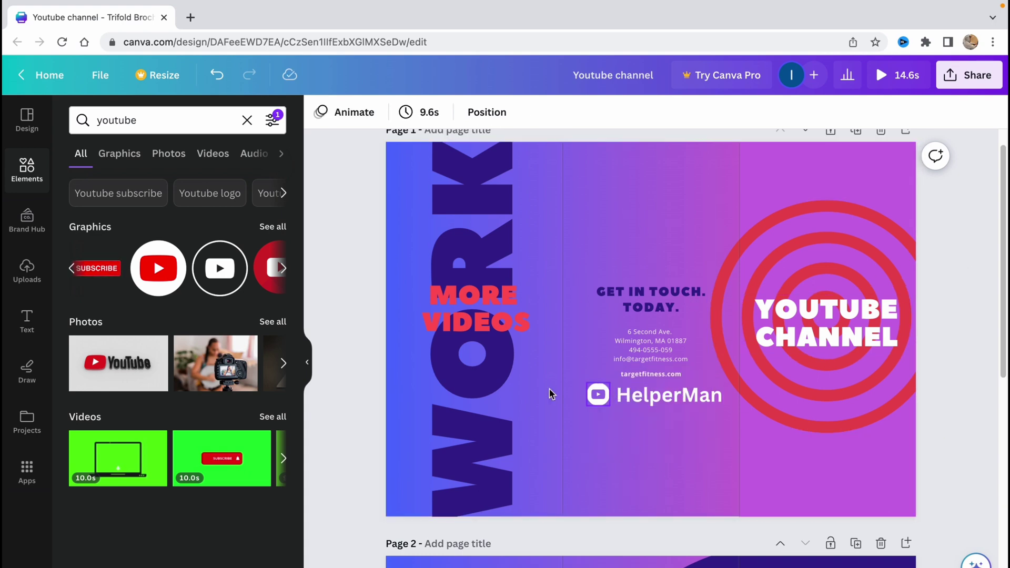
pyautogui.click(658, 442)
pyautogui.press('Delete')
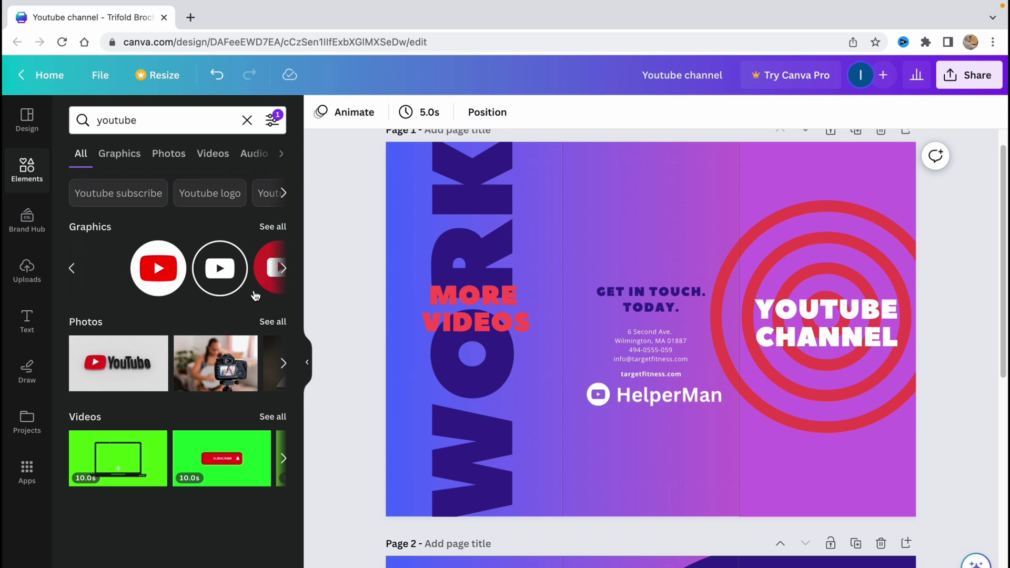
pyautogui.scroll(-5, 482, 349)
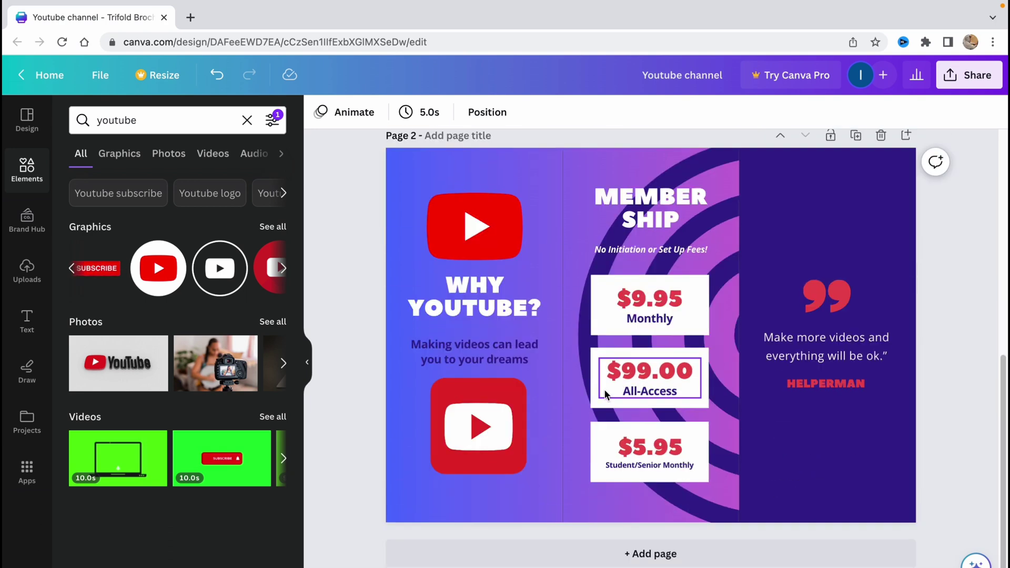
# - Download all 2 pages as PNG from the Share menu's Download option
pyautogui.scroll(8, 605, 395)
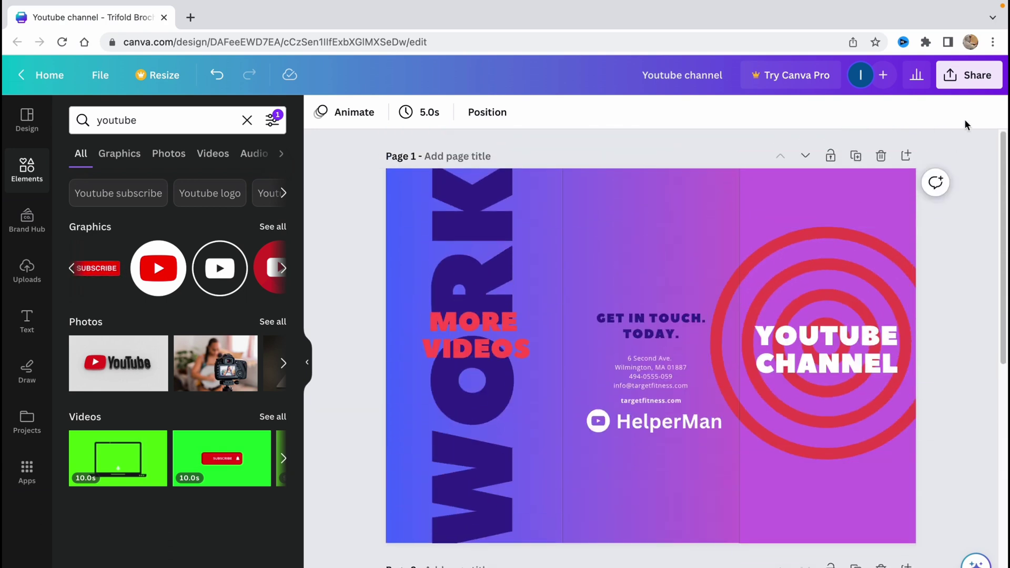
pyautogui.click(975, 84)
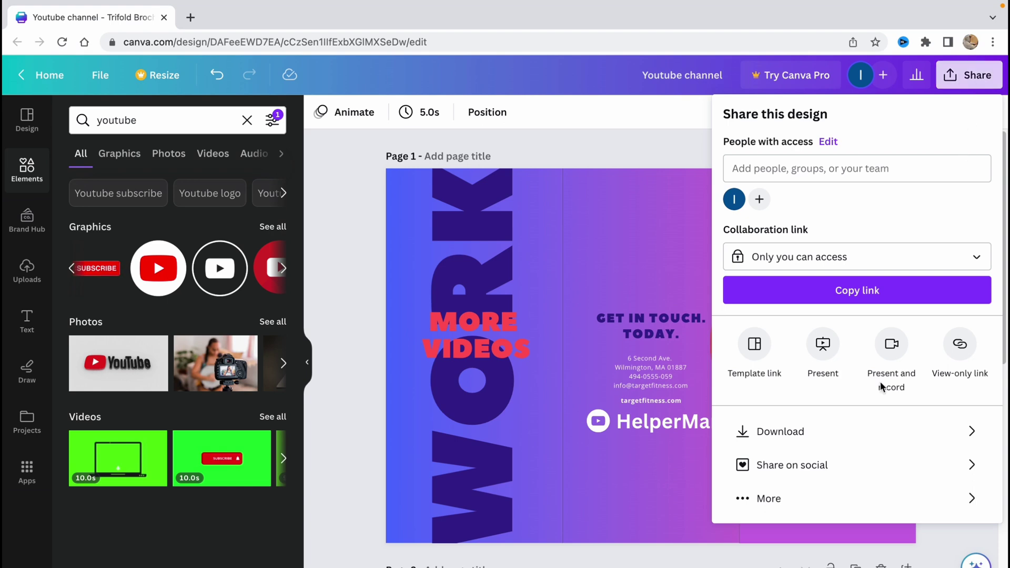
pyautogui.click(789, 439)
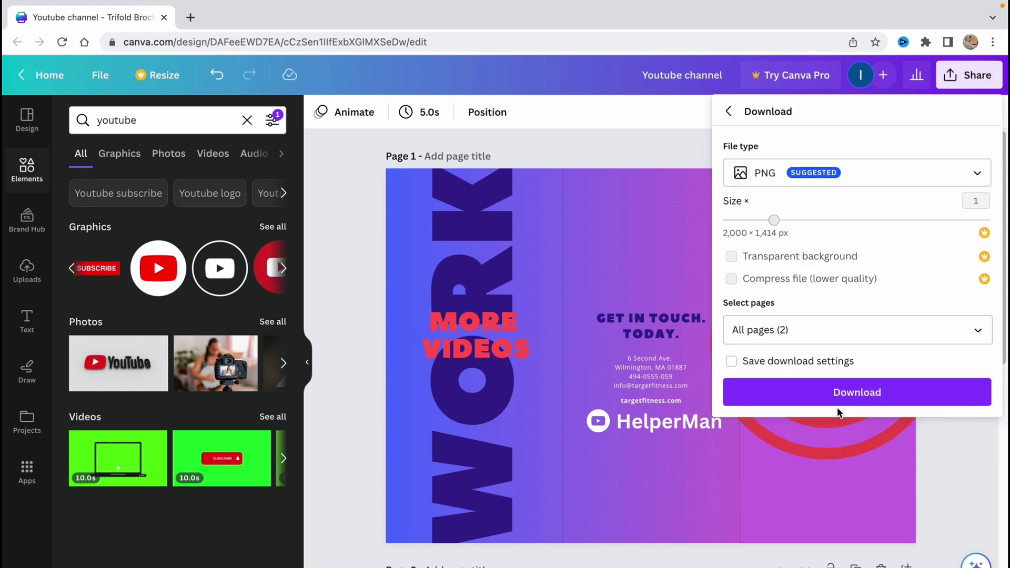
pyautogui.click(844, 392)
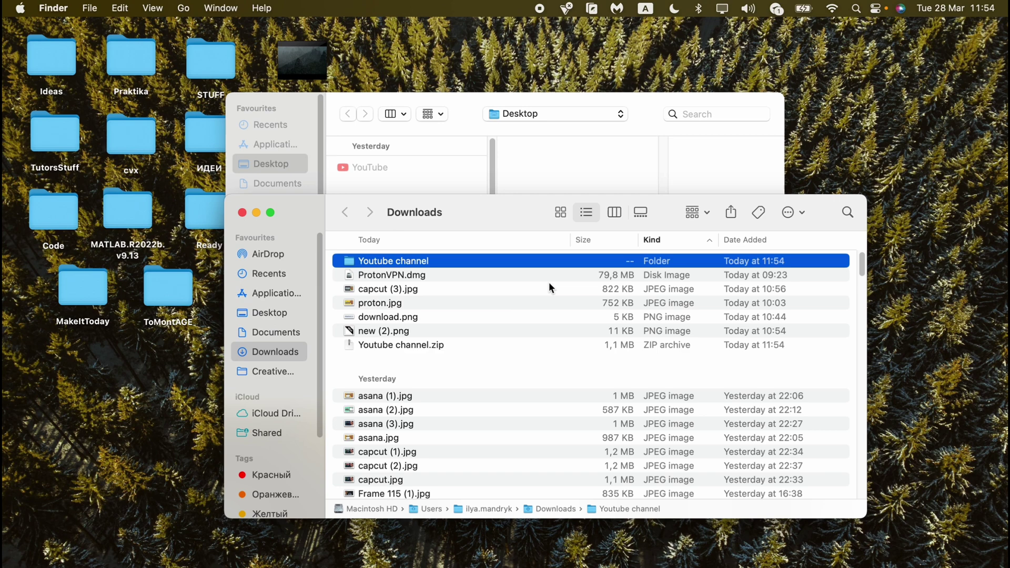
# - Open the Youtube channel folder and preview 1.png and 2.png in Quick Look
pyautogui.doubleClick(383, 262)
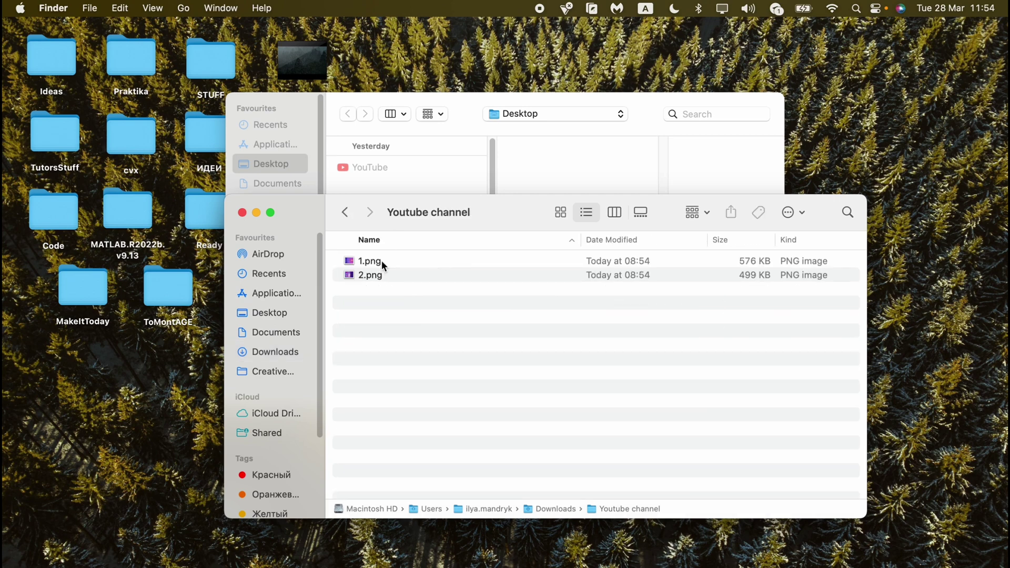
pyautogui.click(381, 260)
pyautogui.press('space')
pyautogui.press('Right')
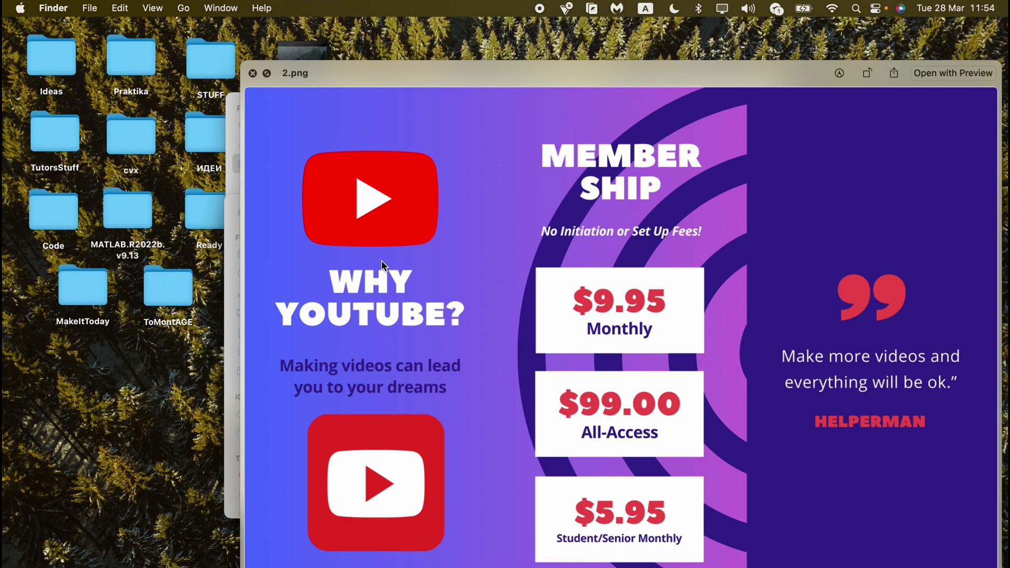
pyautogui.moveTo(477, 81); pyautogui.dragTo(391, 68)
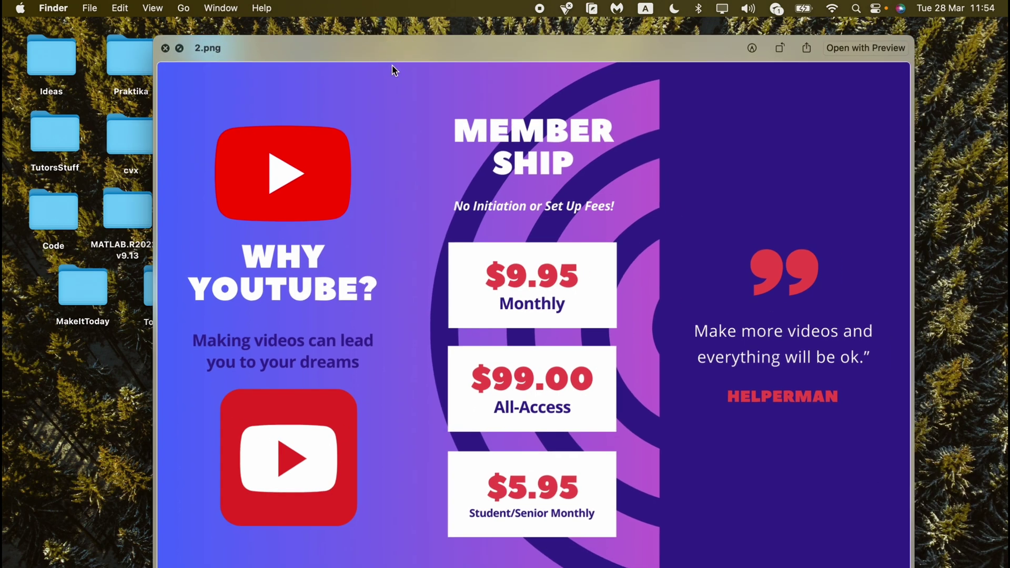
pyautogui.press('space')
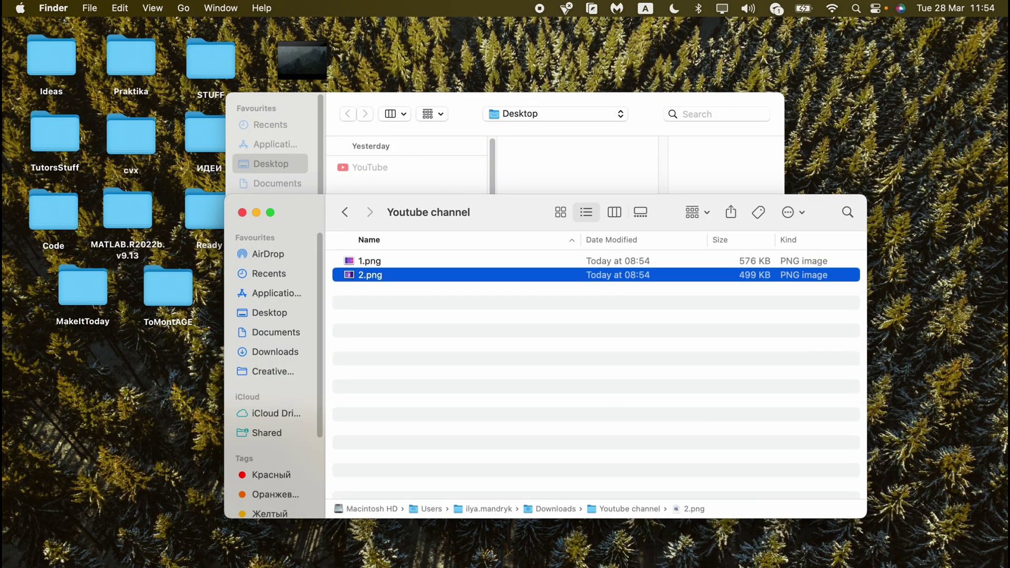
# - Go back to the Canva brochure in Chrome and dismiss the download message
pyautogui.click(458, 558)
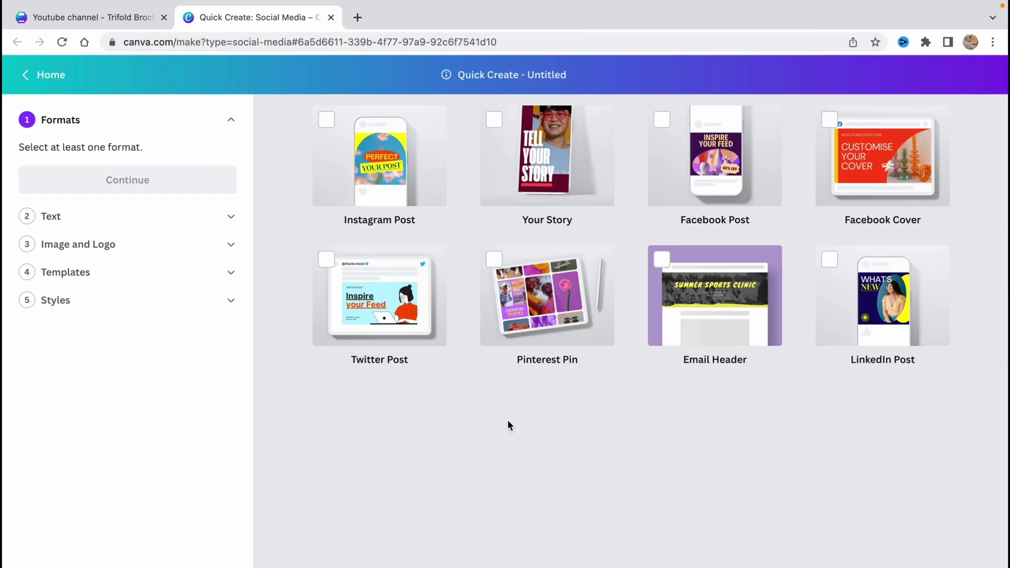
pyautogui.click(151, 15)
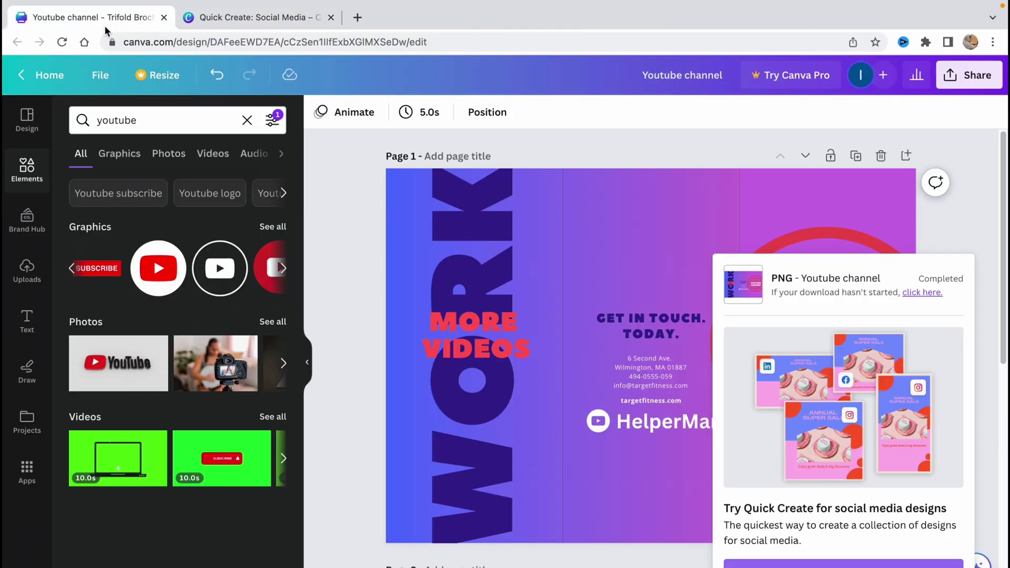
pyautogui.click(935, 237)
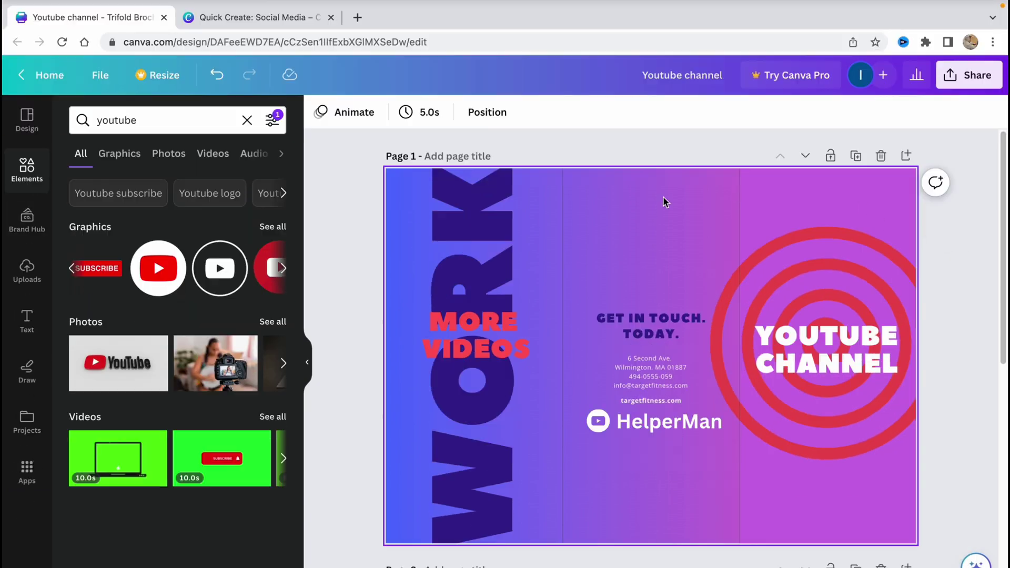